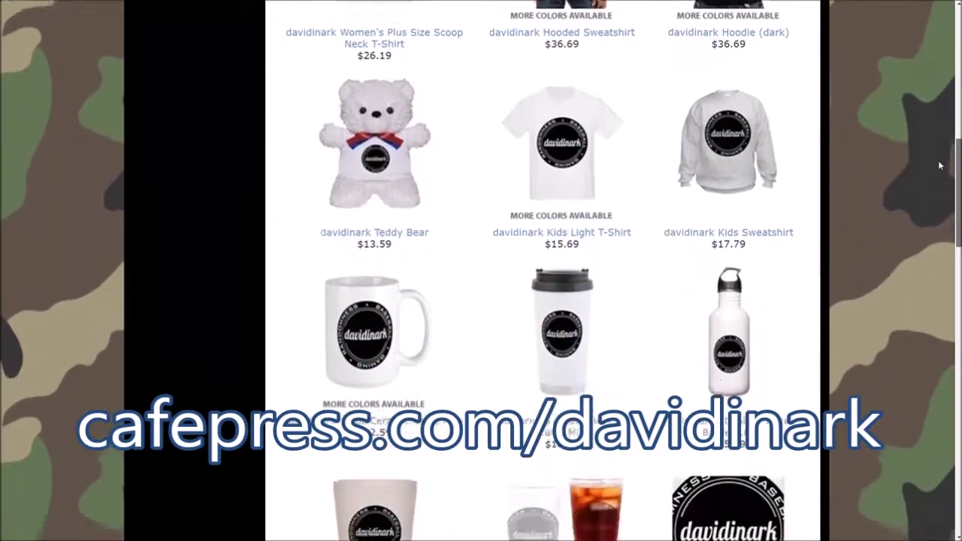
scroll(940, 165, down, 5)
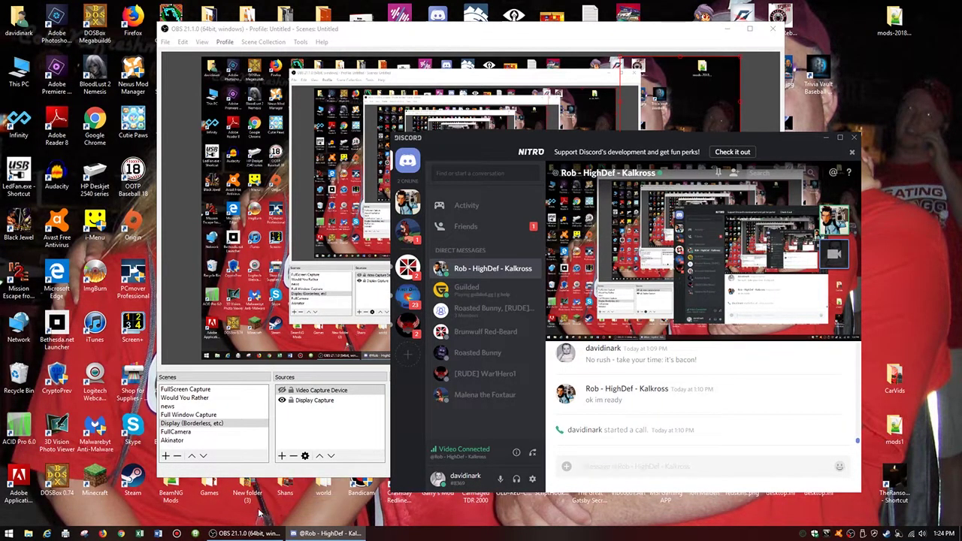
- Open Google Chrome and search the web for l3dt
click(120, 532)
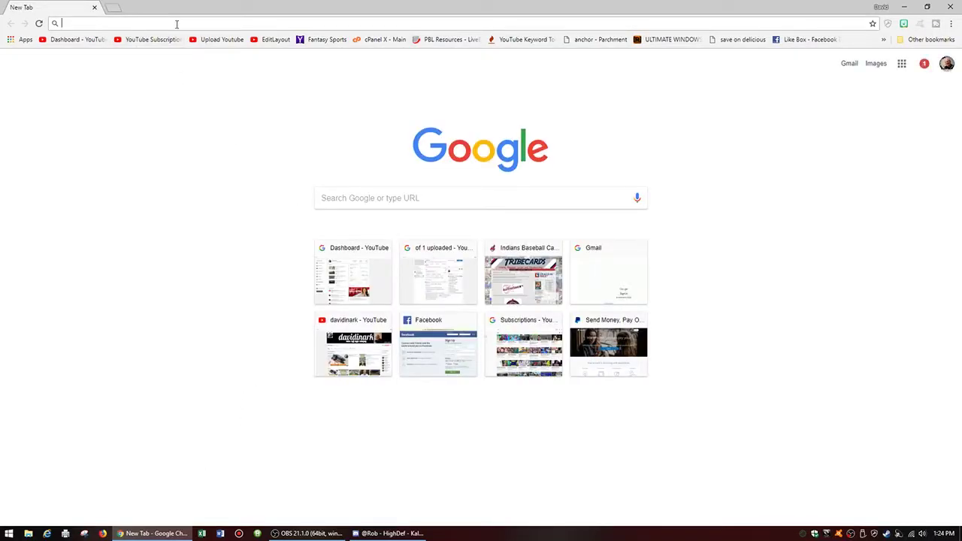
text(l3)
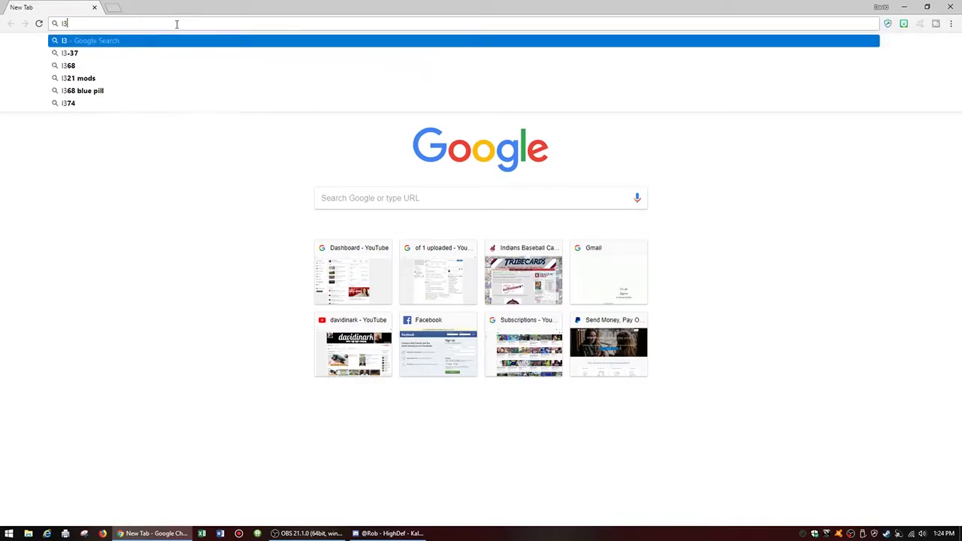
text(dt)
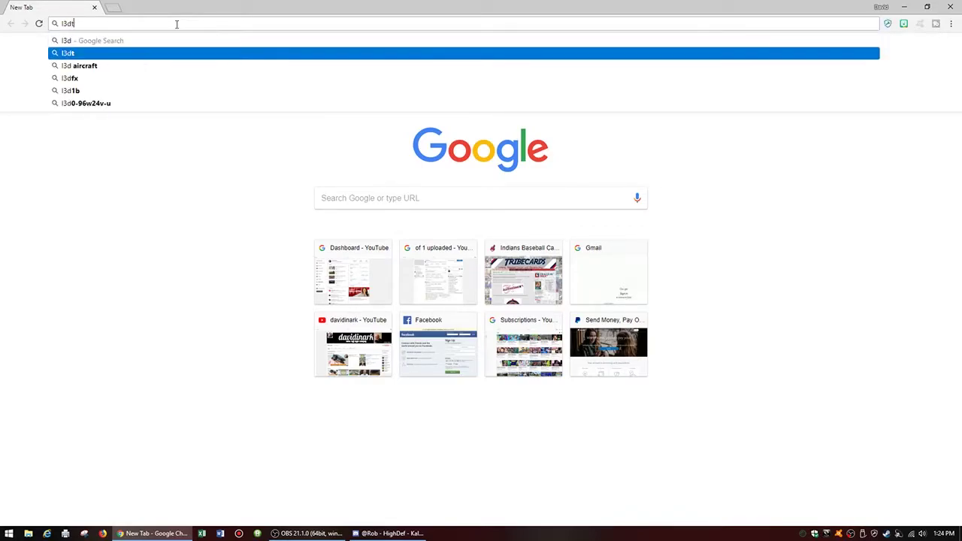
key(Return)
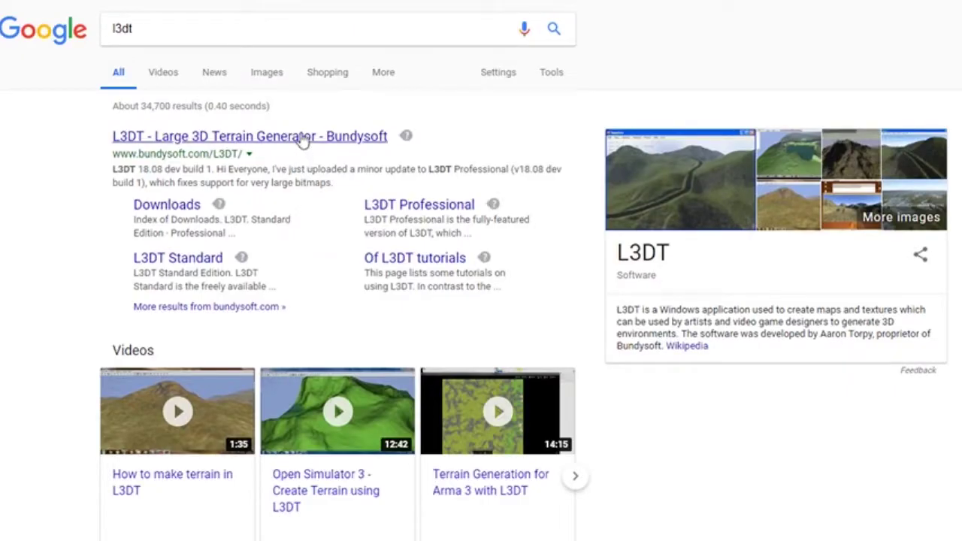
- Download the current stable release of L3DT Standard Edition, v16.05, from the Bundysoft site and run its installer
click(164, 205)
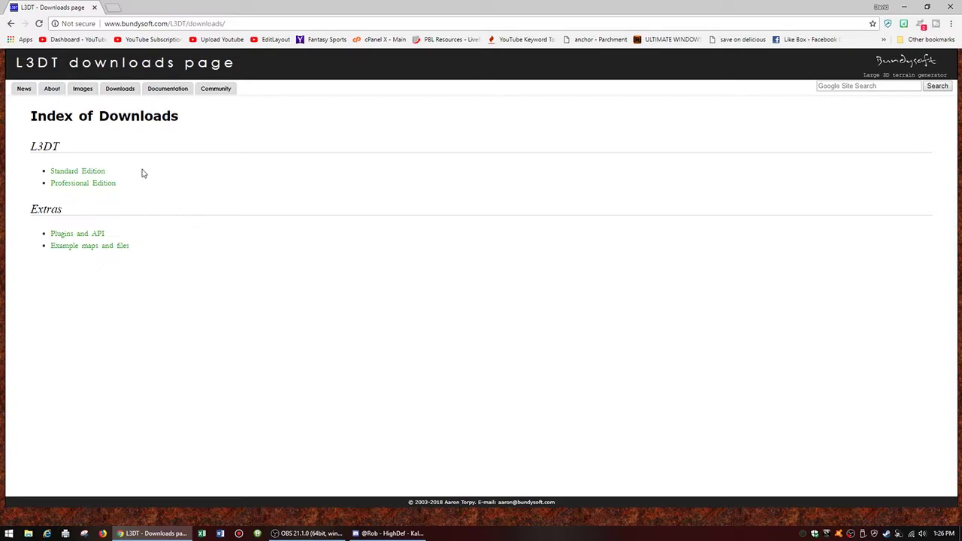
click(79, 172)
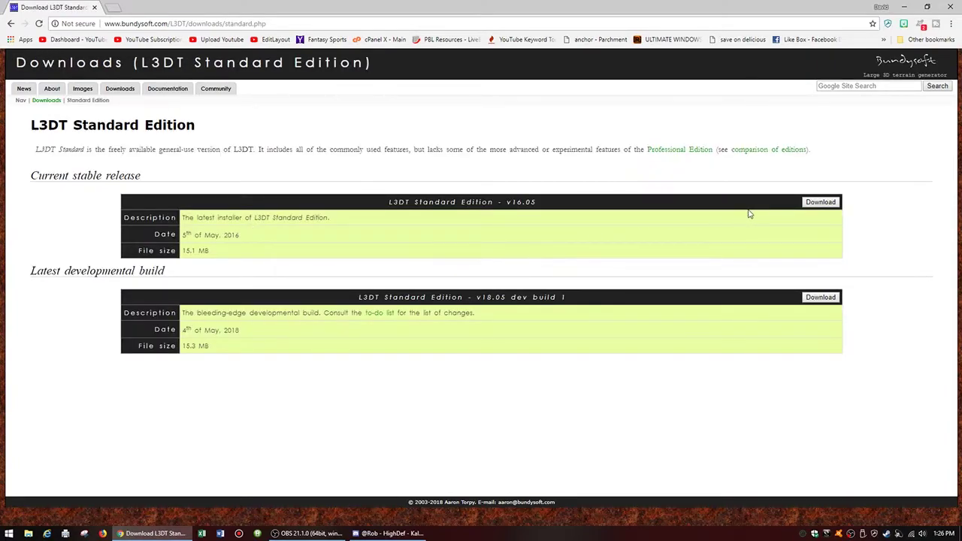
click(821, 203)
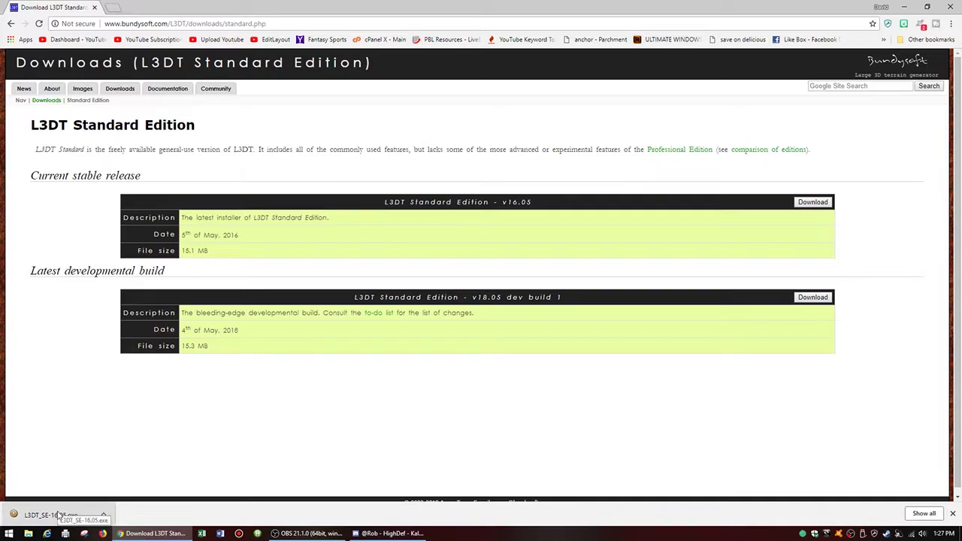
click(60, 515)
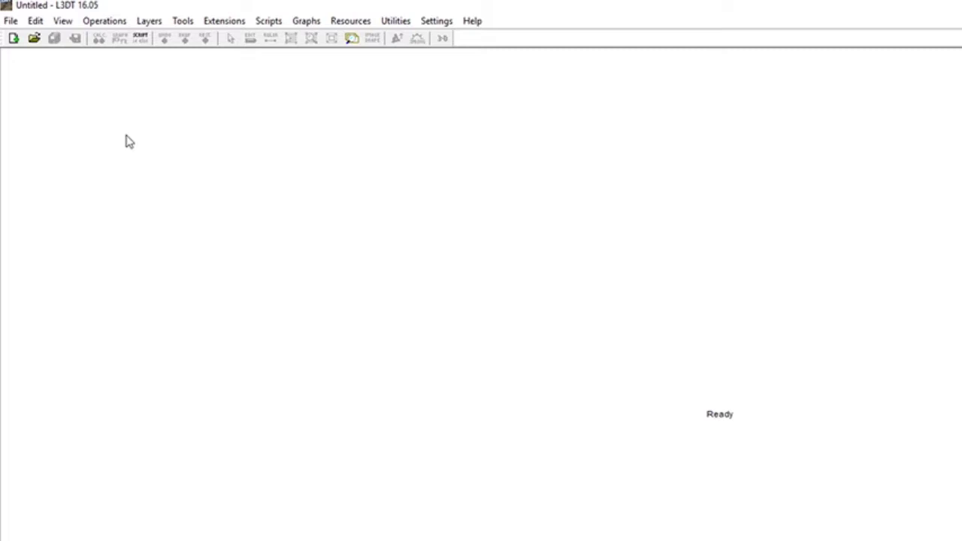
- Start a new L3DT project of the type Designable map (recommended)
click(13, 40)
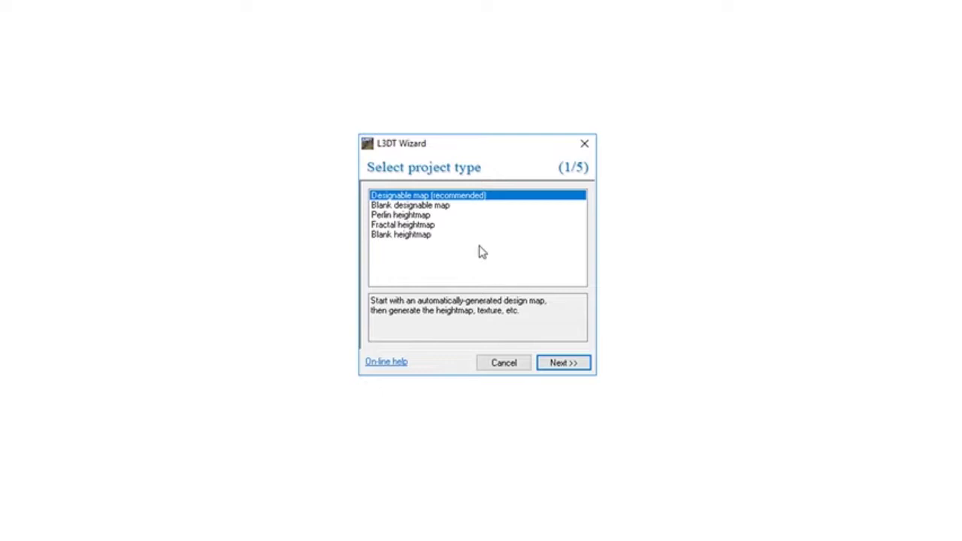
click(564, 363)
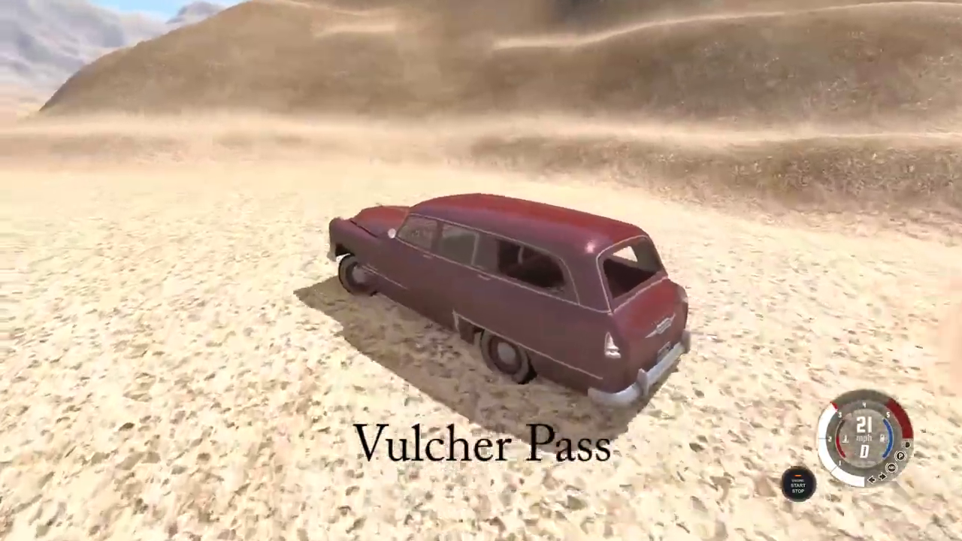
key(Up)
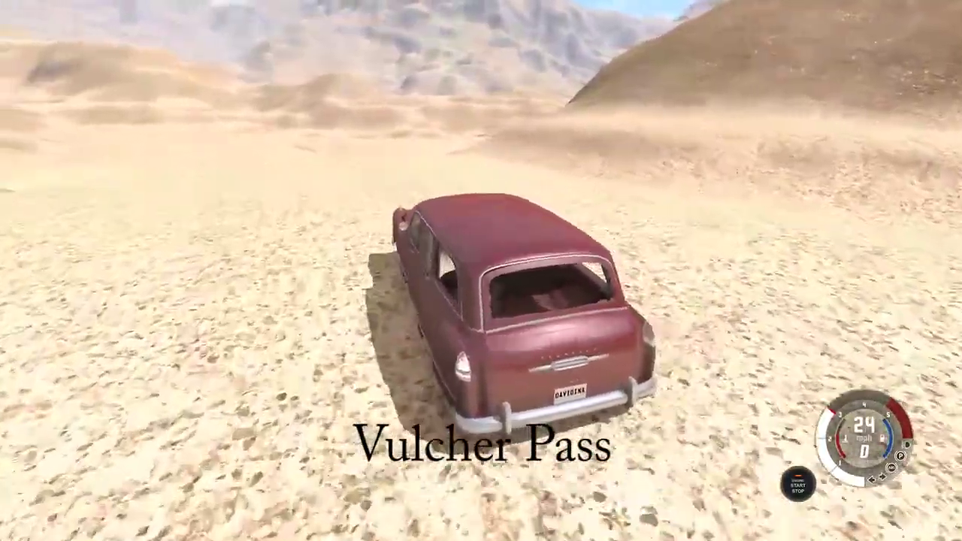
key(Up)
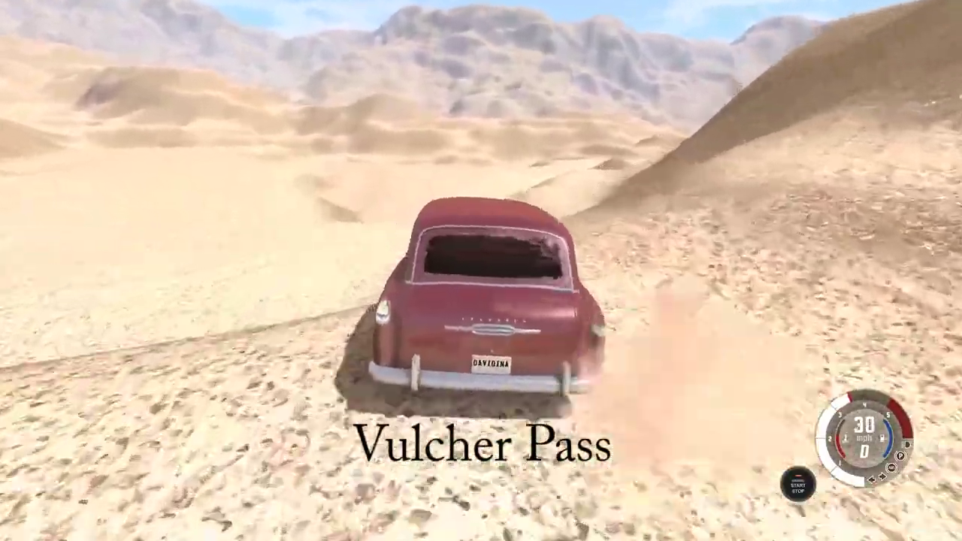
key(Up)
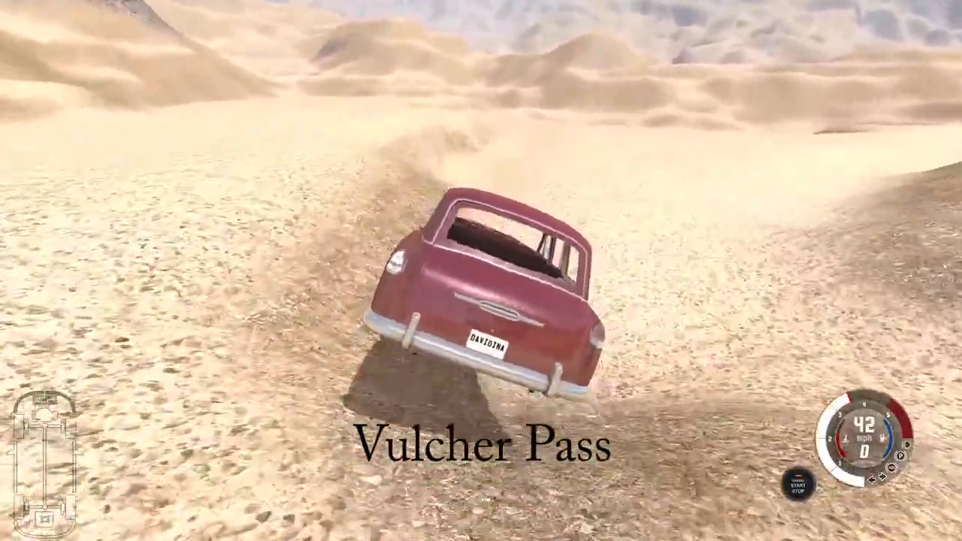
key(Up)
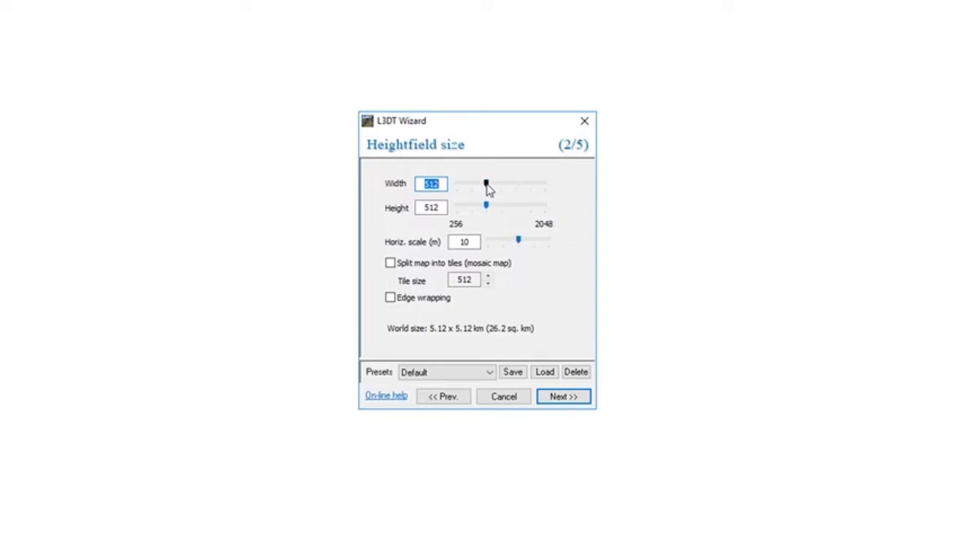
- Set the heightfield size to 2048 by 2048 and accept a design map HF/DM ratio of 128
drag(487, 188, 549, 187)
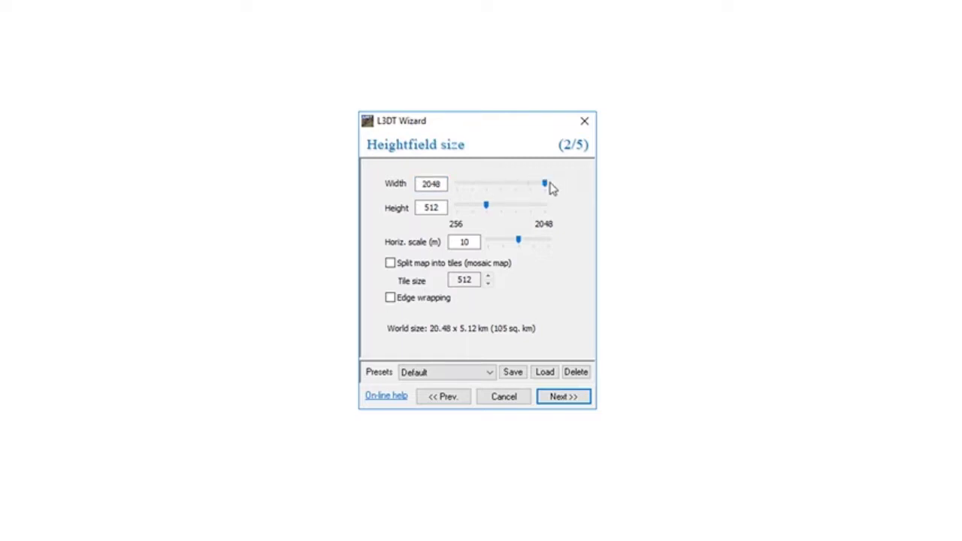
drag(486, 206, 571, 215)
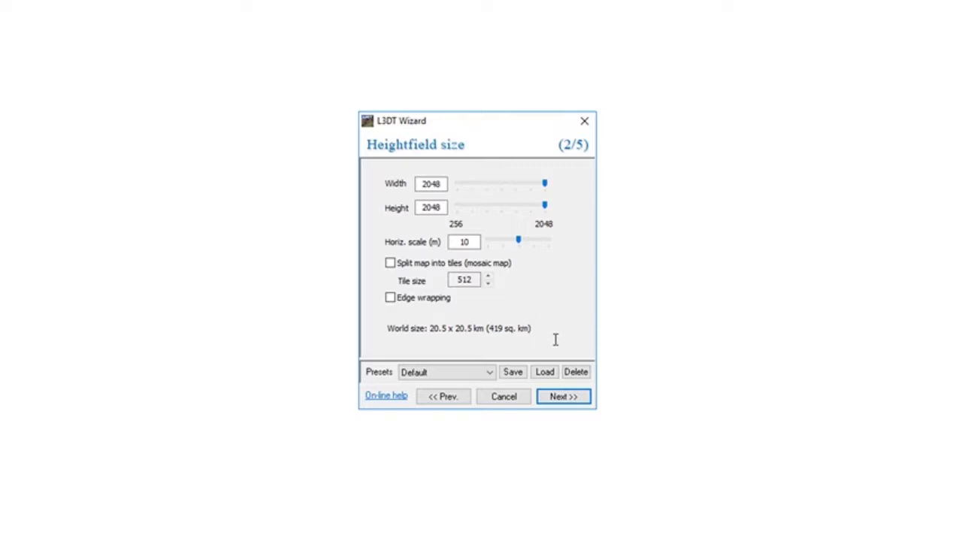
click(559, 400)
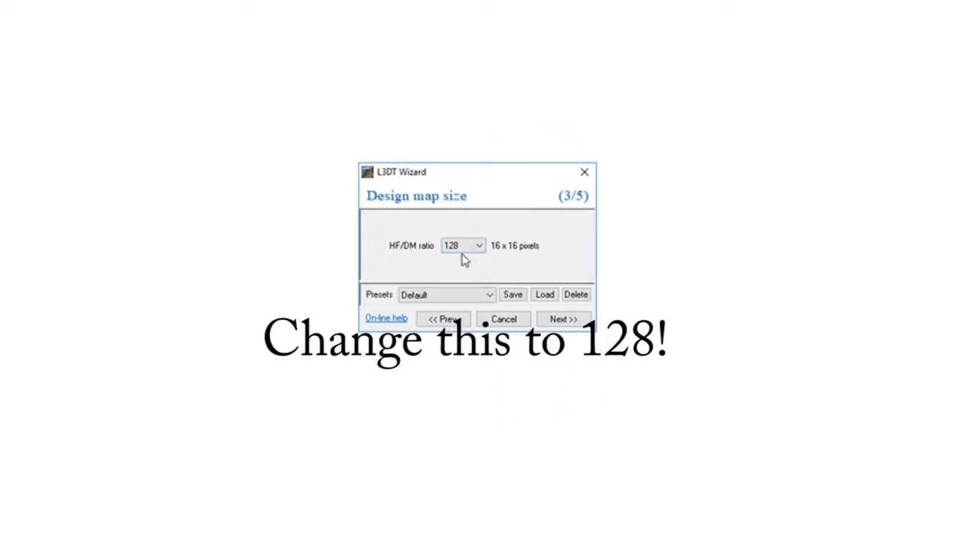
click(568, 321)
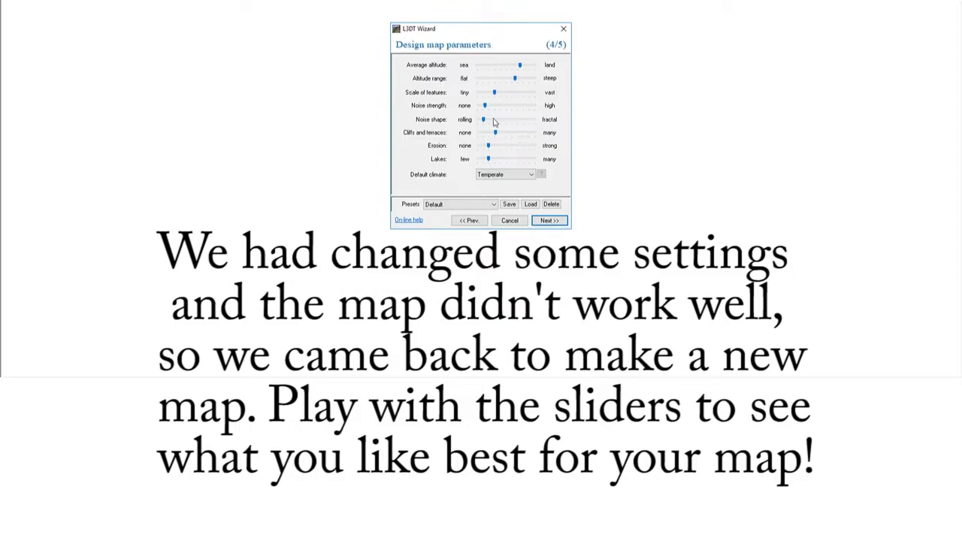
- Raise the design map's noise strength, noise shape and cliffs and terraces, increase erosion slightly, and accept the parameters
drag(485, 107, 505, 109)
drag(485, 121, 506, 128)
drag(495, 133, 517, 139)
drag(489, 150, 494, 150)
click(550, 221)
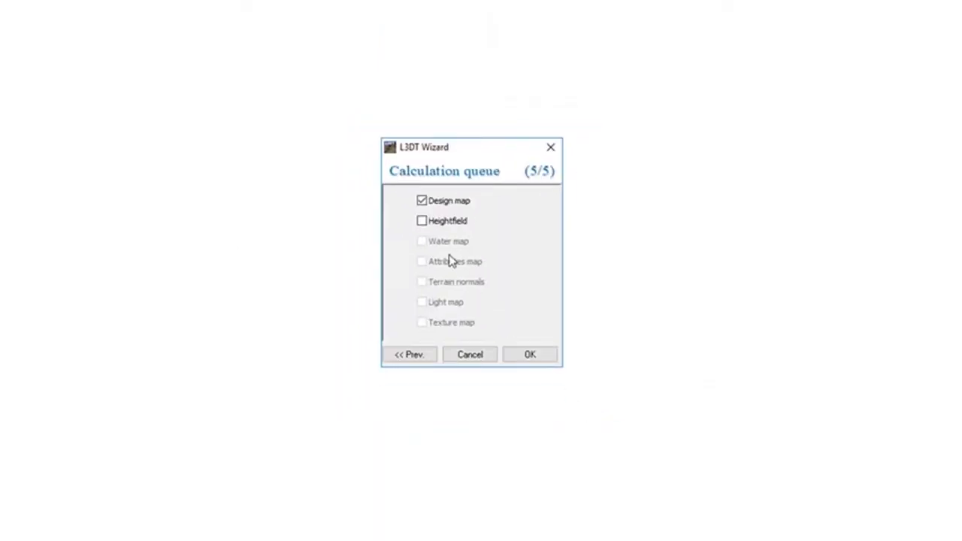
- Add the heightfield to the calculation queue alongside the design map and generate the maps
click(421, 222)
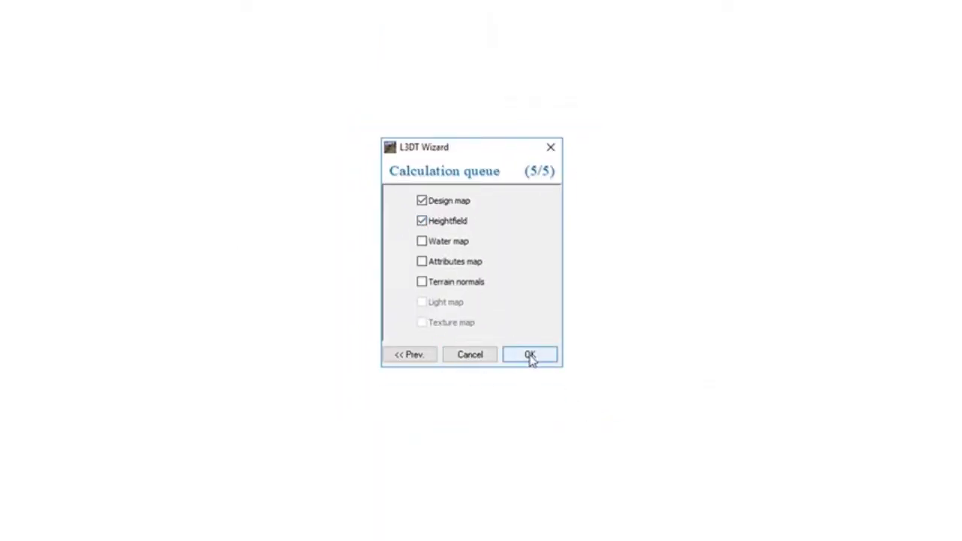
click(530, 356)
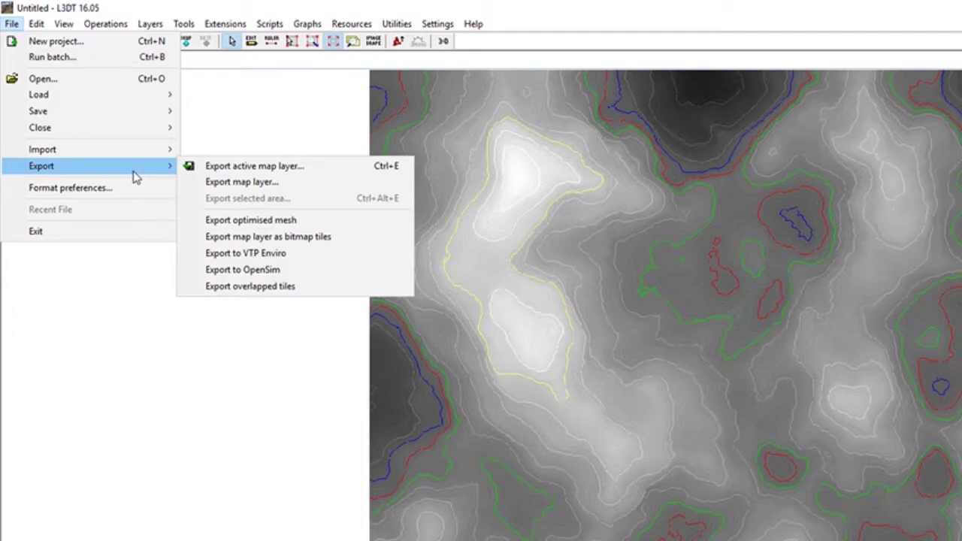
- Begin exporting the Heightfield map layer and set the export file format to PNG
click(237, 182)
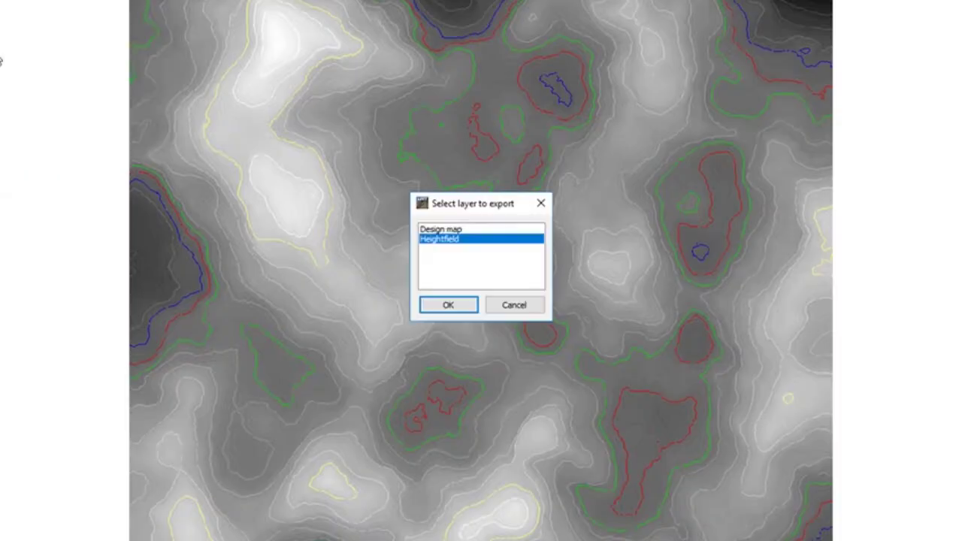
click(460, 312)
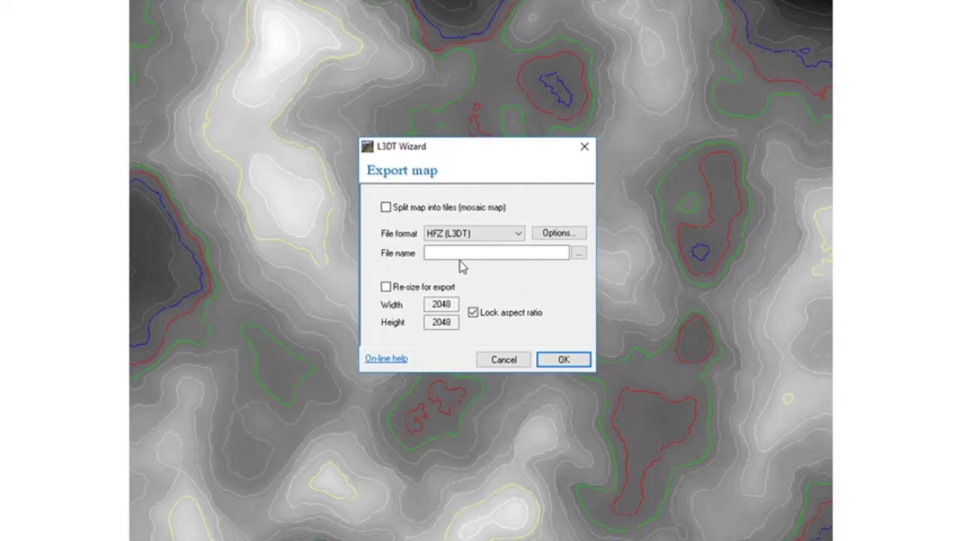
click(507, 235)
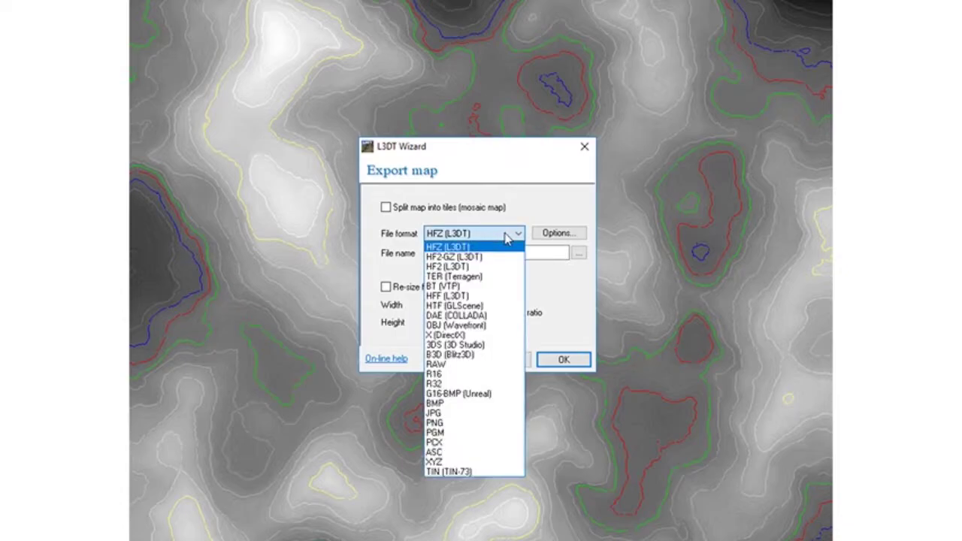
click(460, 424)
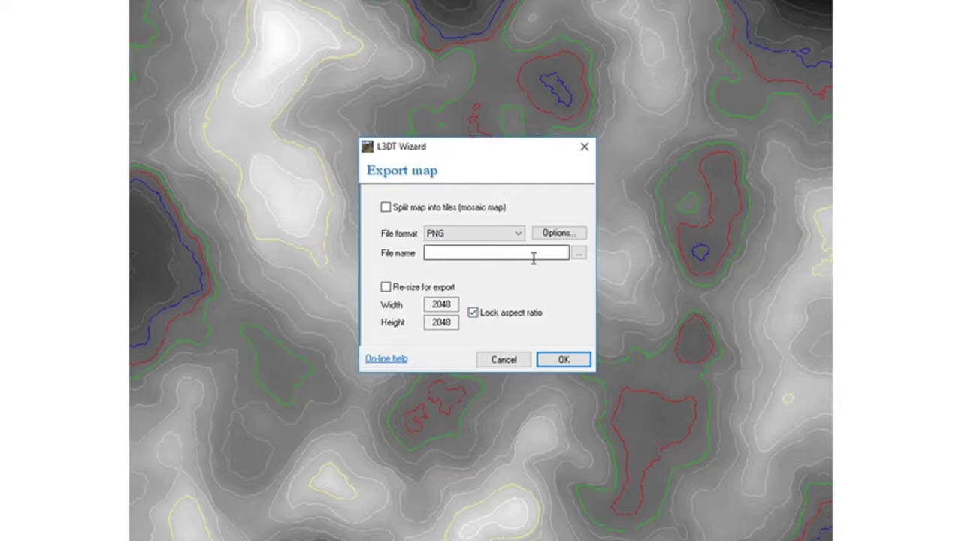
click(517, 234)
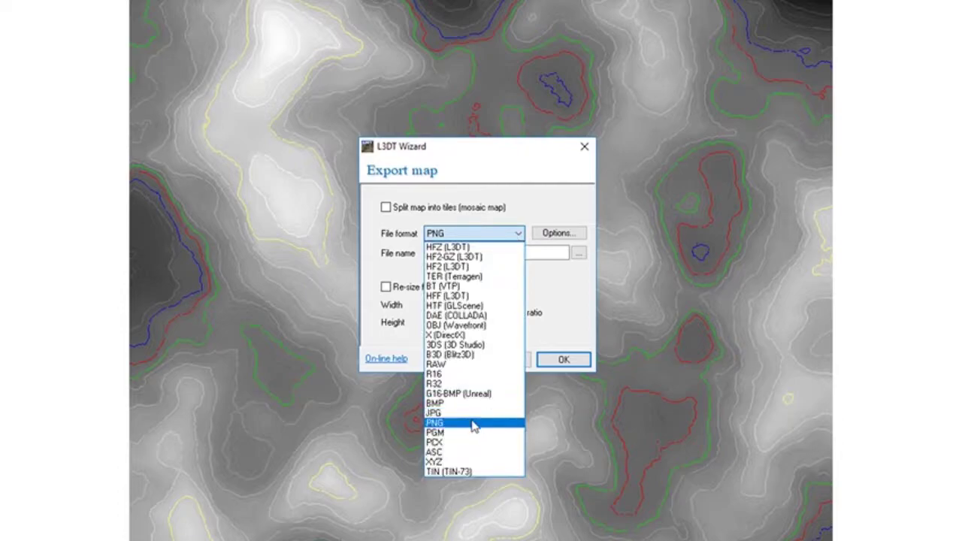
click(567, 292)
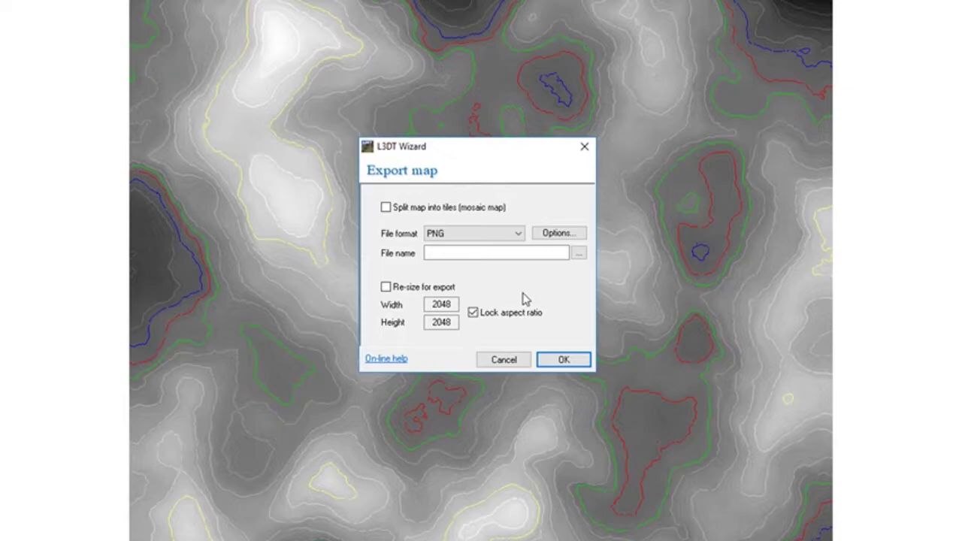
- Name the heightfield export file terrain01.png
click(476, 254)
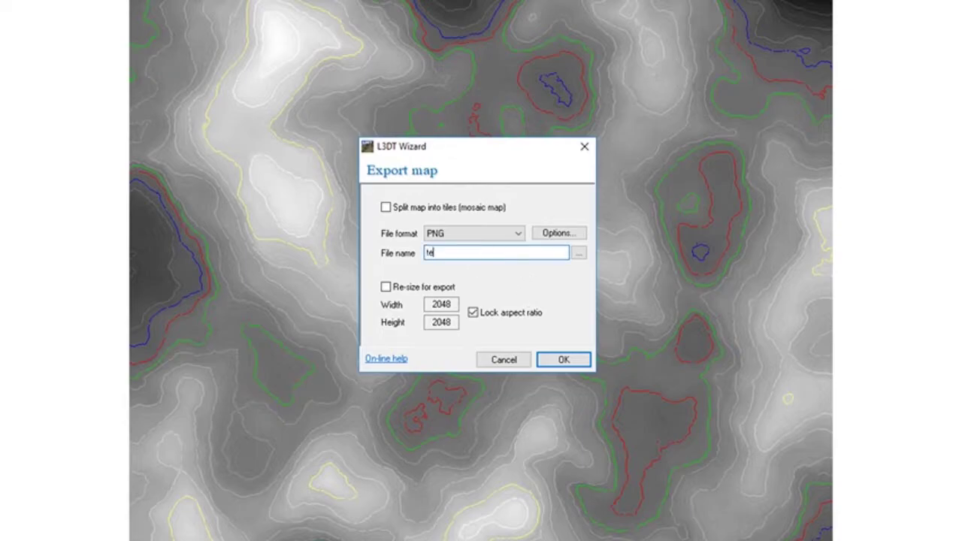
text(terrain01)
click(579, 256)
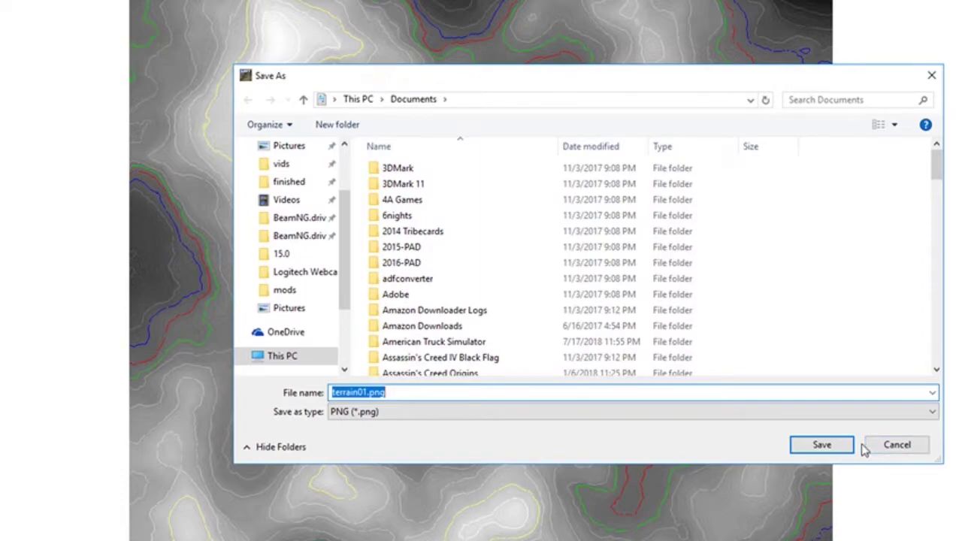
click(897, 445)
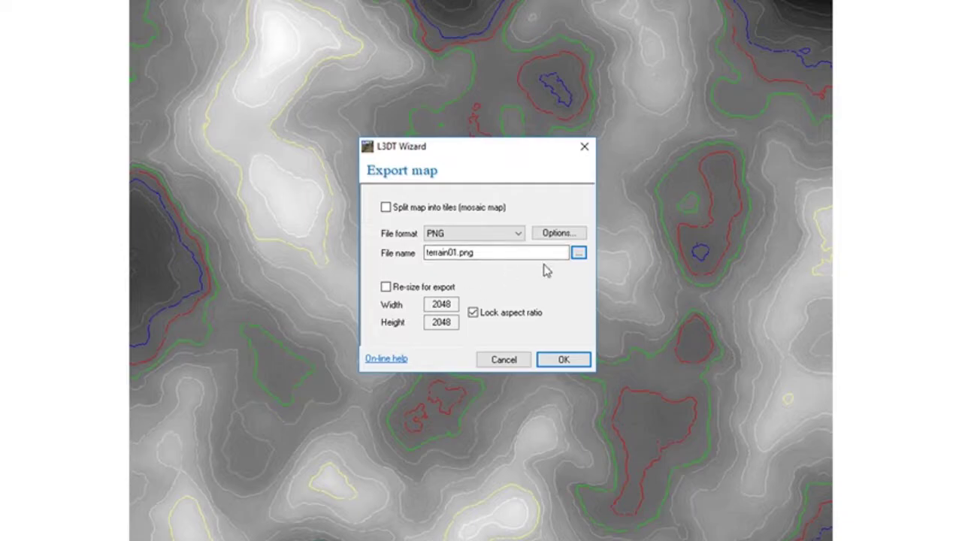
- Decline the default maps folder, choose Documents as the location for terrain01.png, and export the heightfield
click(578, 362)
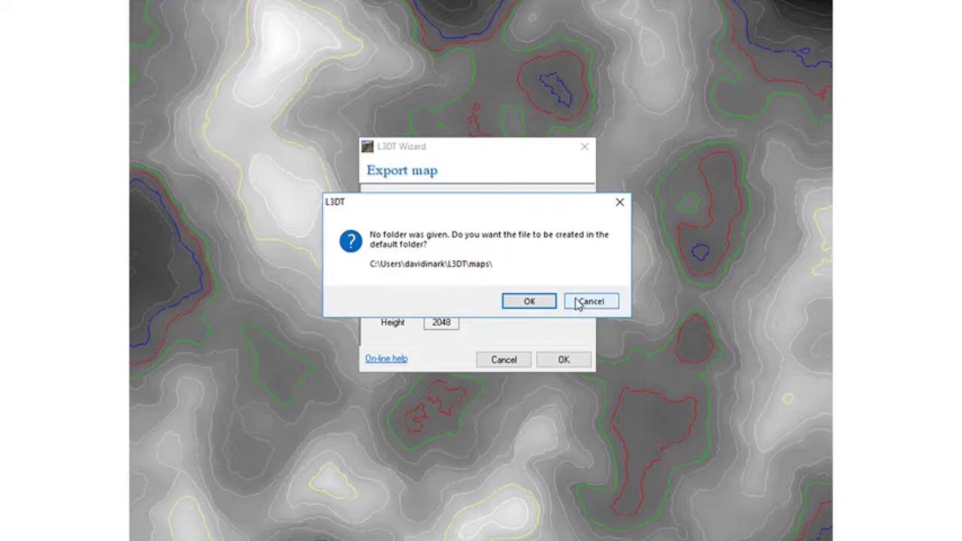
click(577, 302)
click(578, 253)
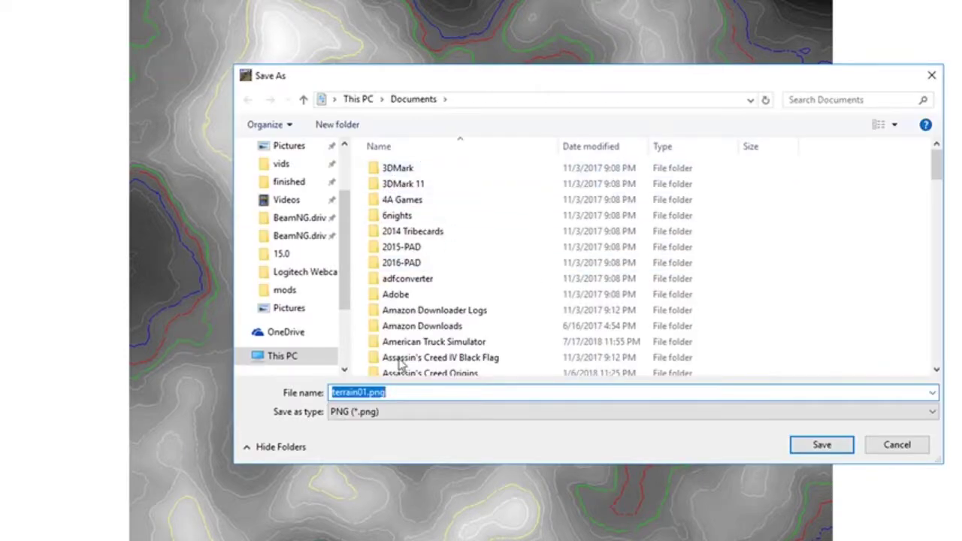
click(809, 447)
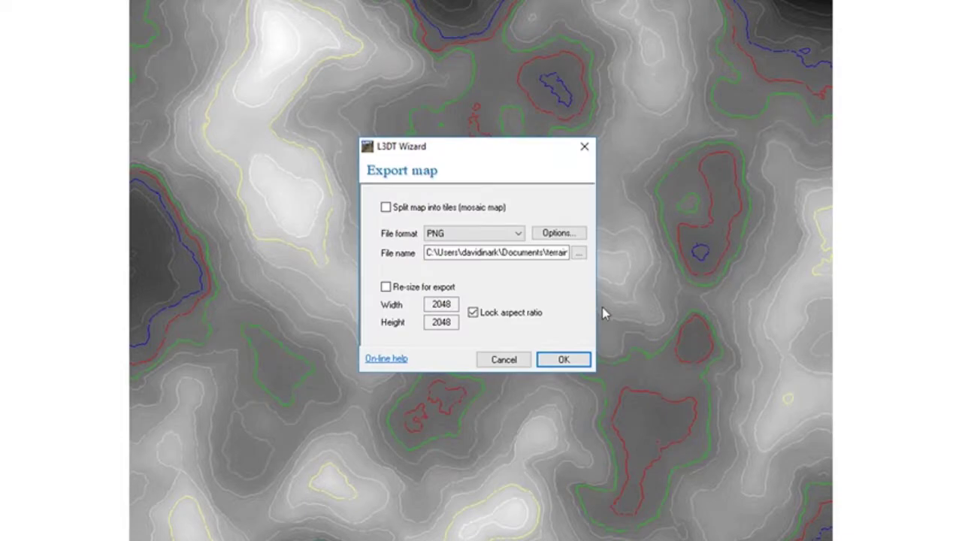
click(564, 360)
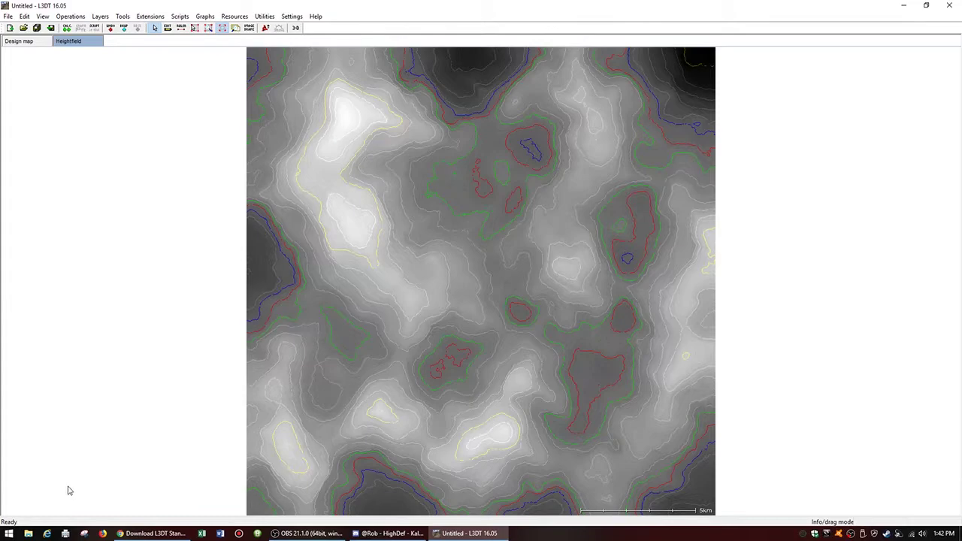
- Show the design map layer and look through the available display effects
click(33, 43)
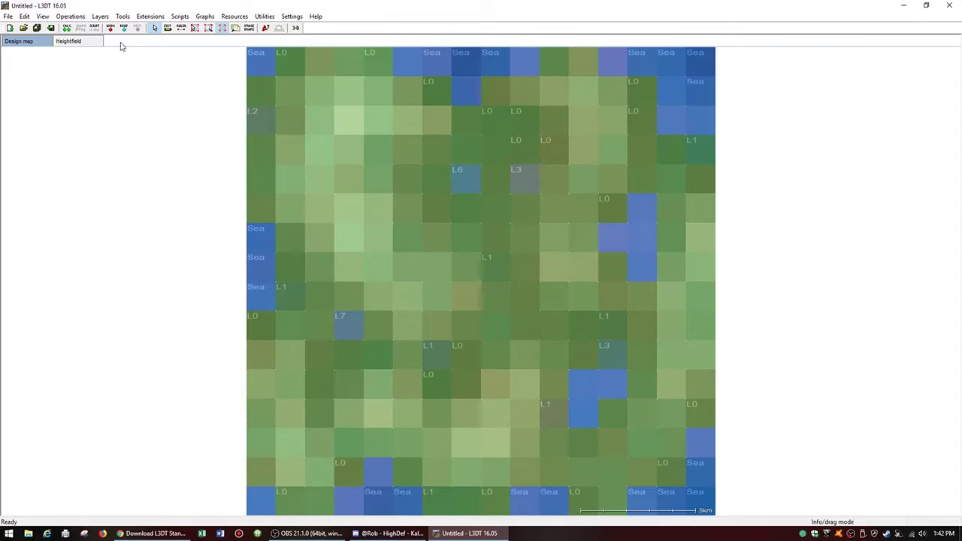
click(44, 16)
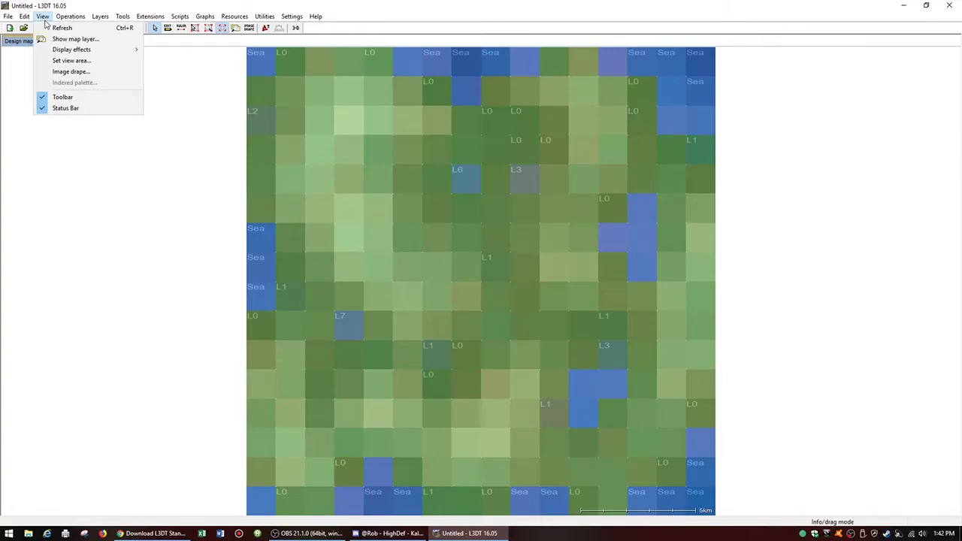
mouse_move(73, 51)
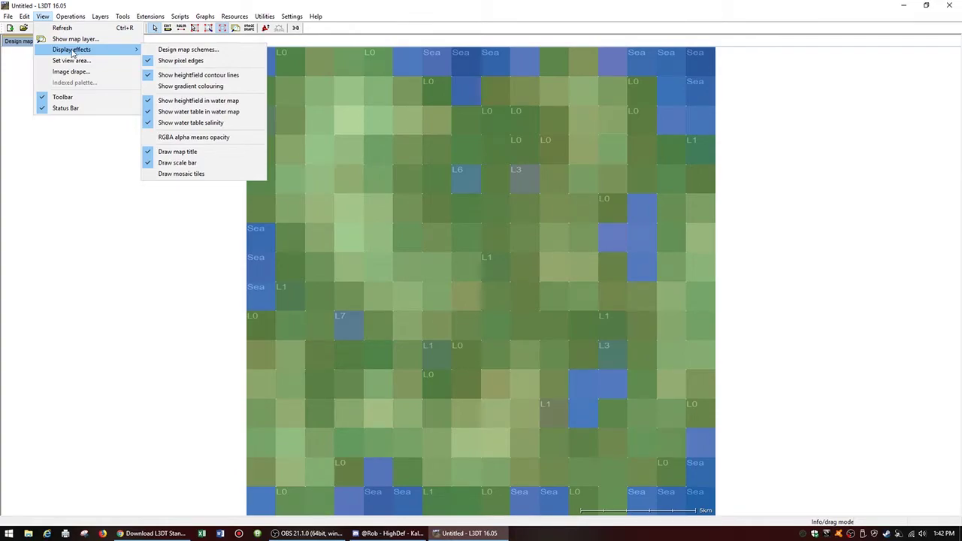
click(60, 154)
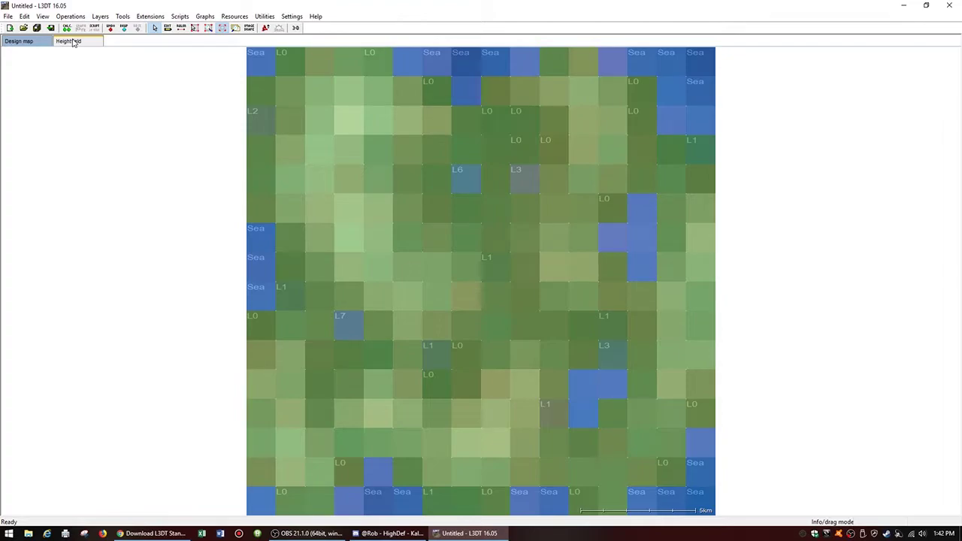
- Close L3DT without saving the changes
click(949, 9)
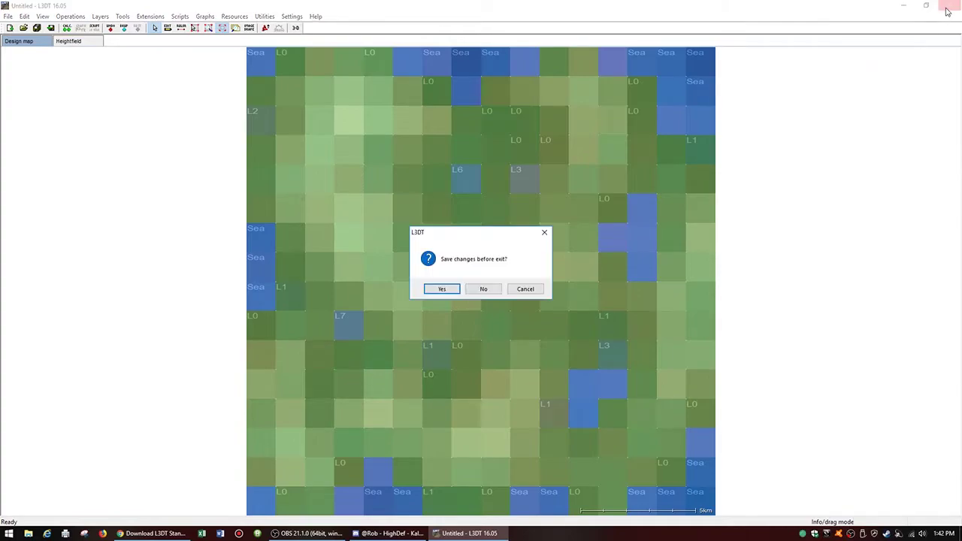
click(476, 290)
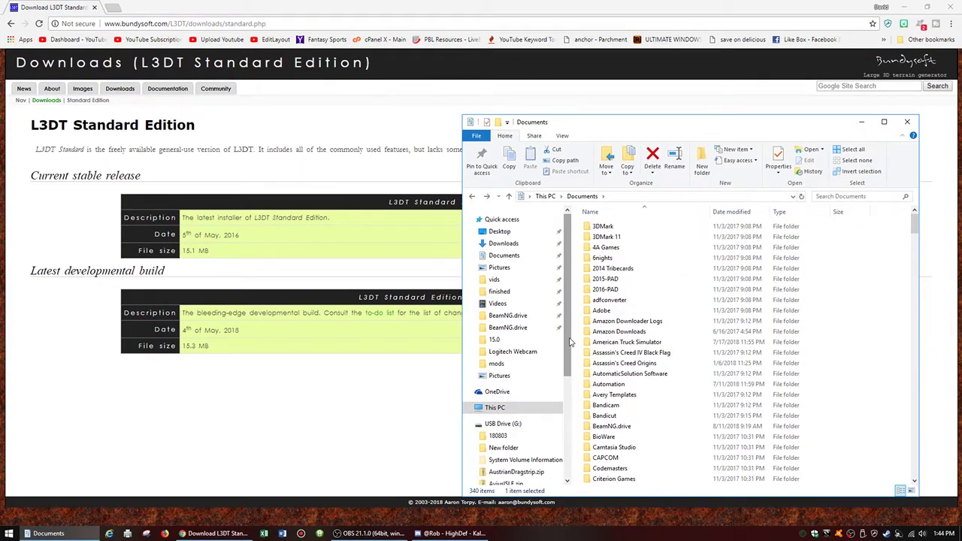
- Go to the custom level's folder inside the BeamNG.drive levels folder and maximize the window
click(527, 315)
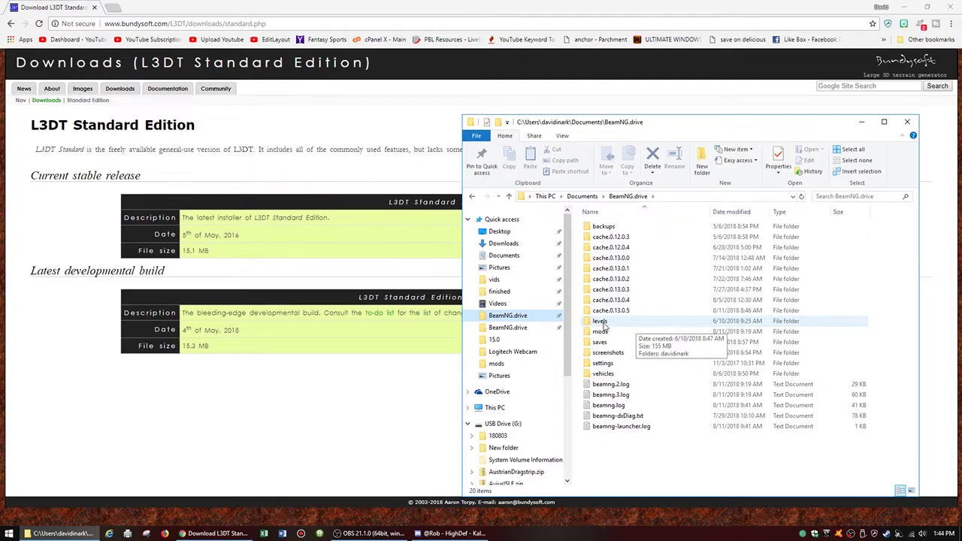
double_click(602, 322)
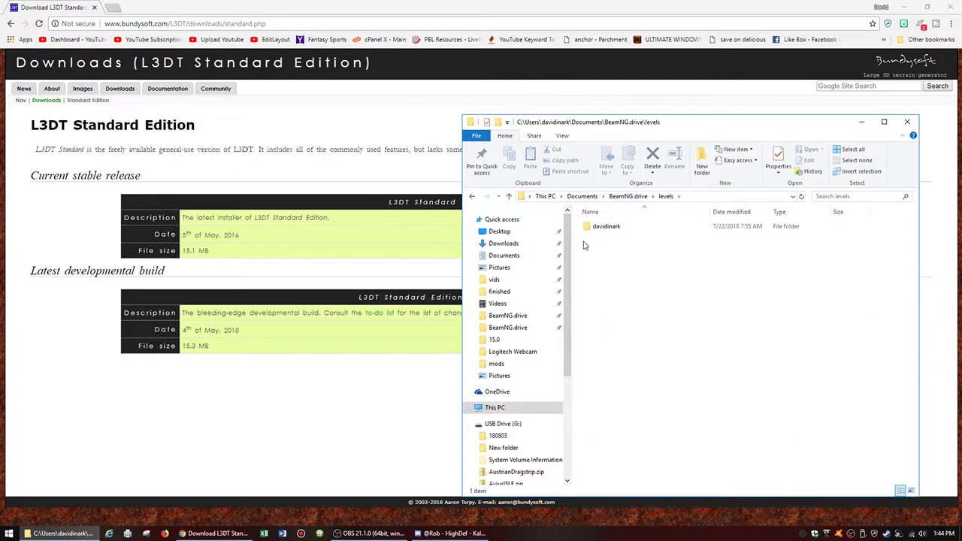
double_click(606, 227)
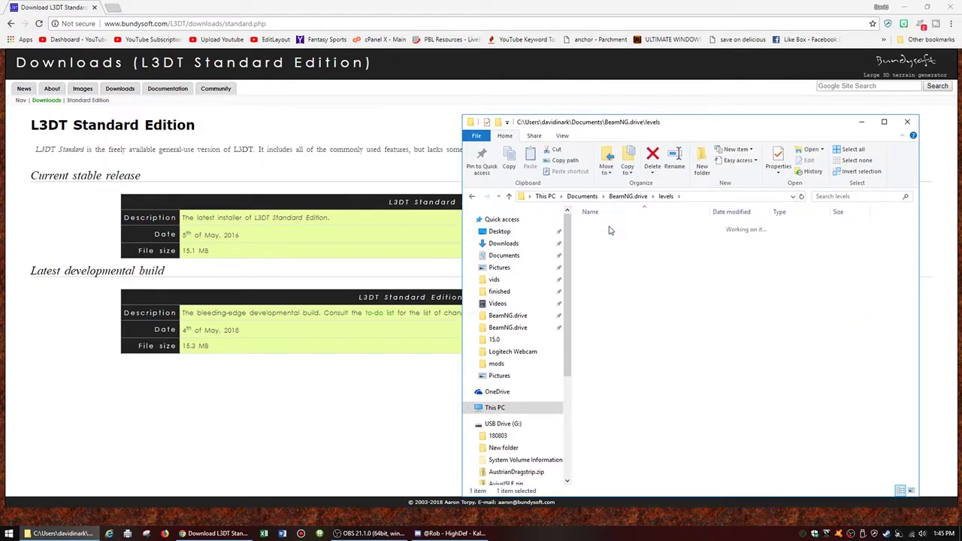
double_click(704, 128)
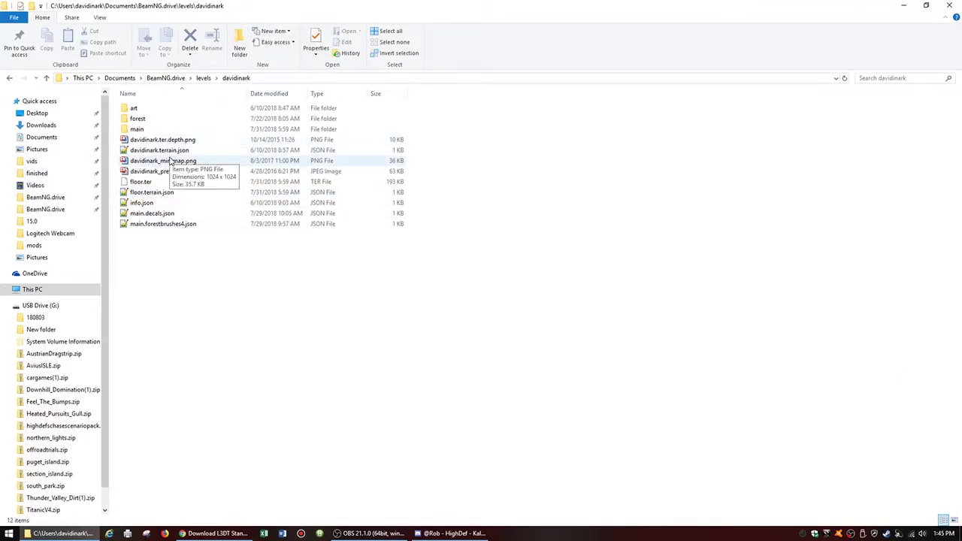
- Copy floor.ter from the custom level's folder and paste the copy onto the desktop
click(141, 182)
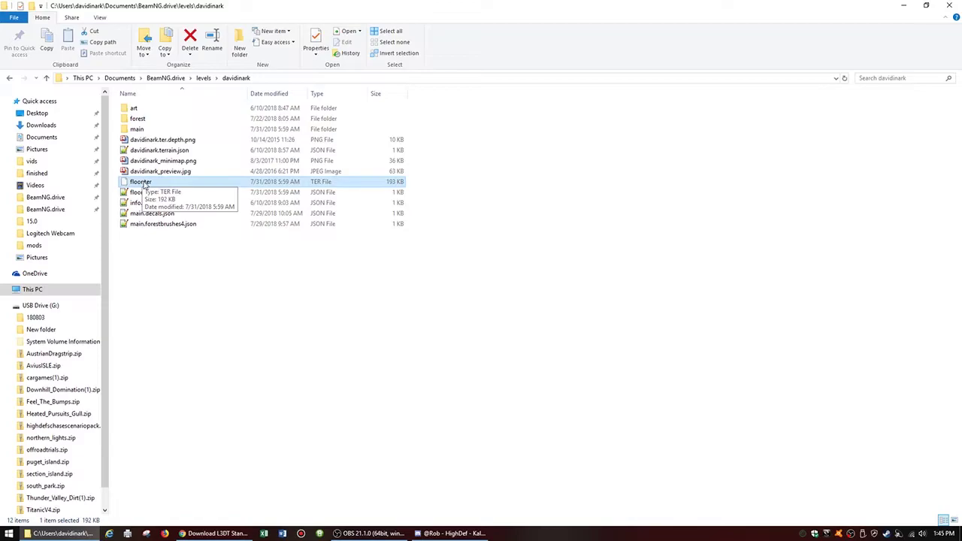
right_click(145, 185)
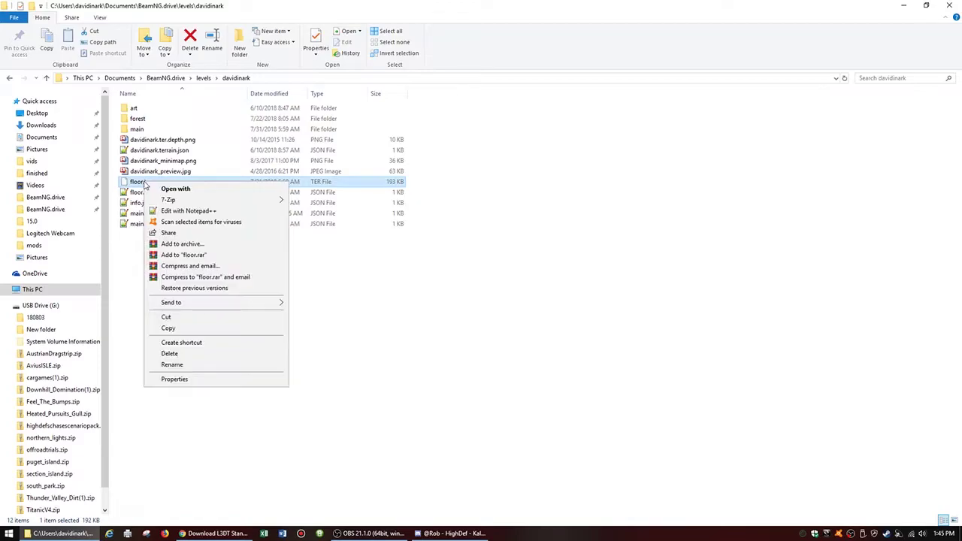
click(168, 328)
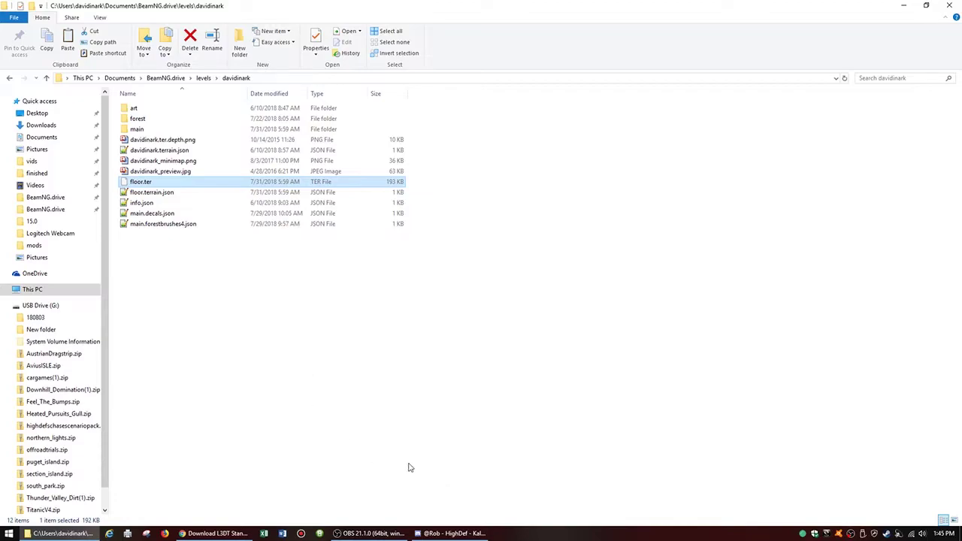
click(903, 7)
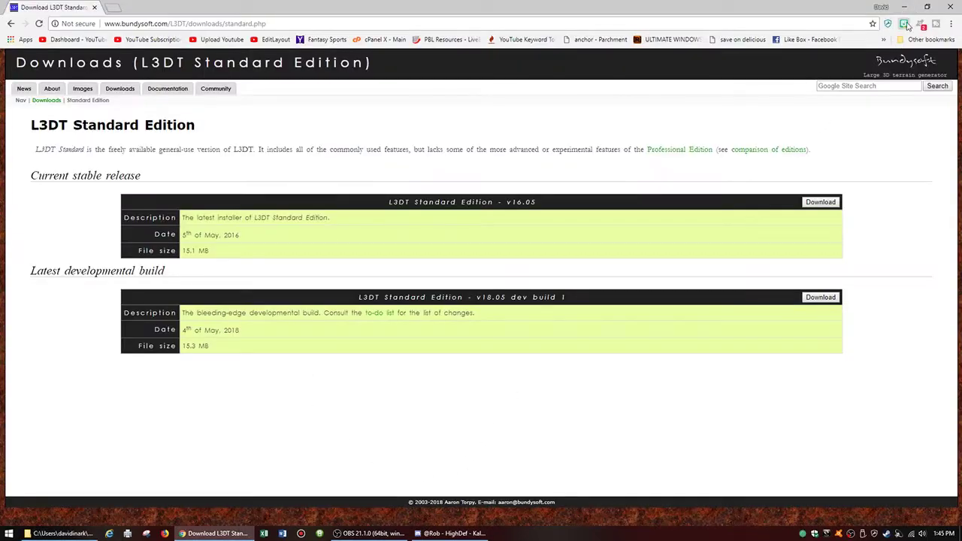
click(904, 7)
right_click(901, 239)
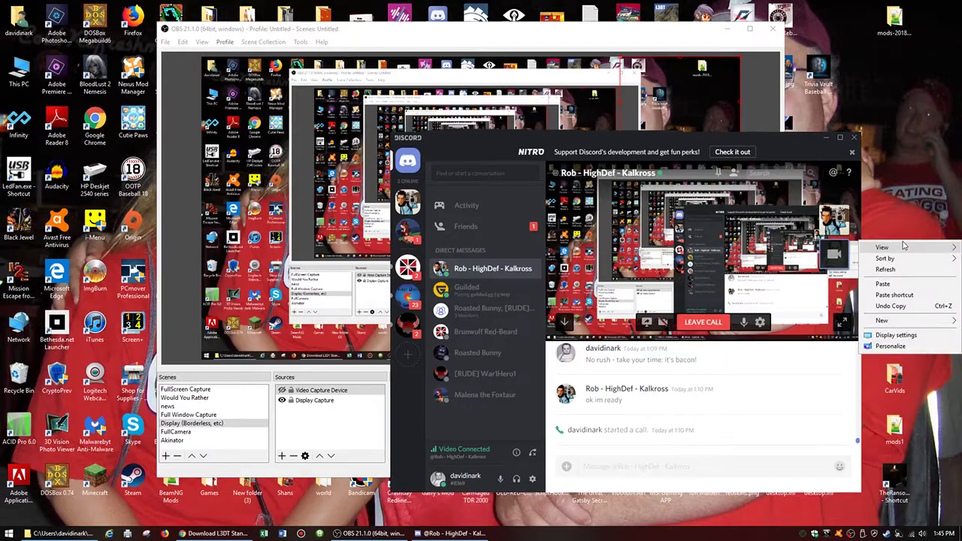
click(892, 282)
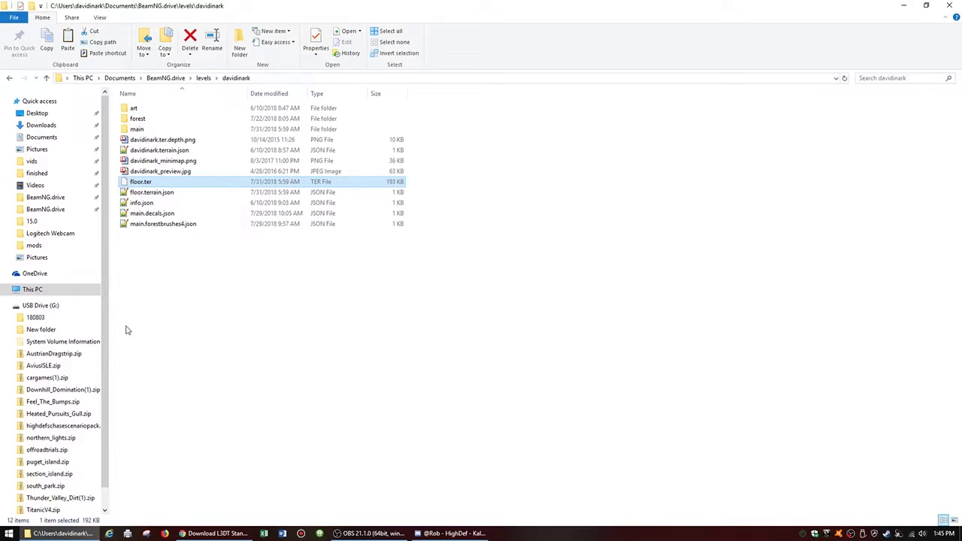
- Find terrain01.png in the Documents folder and copy it
click(46, 137)
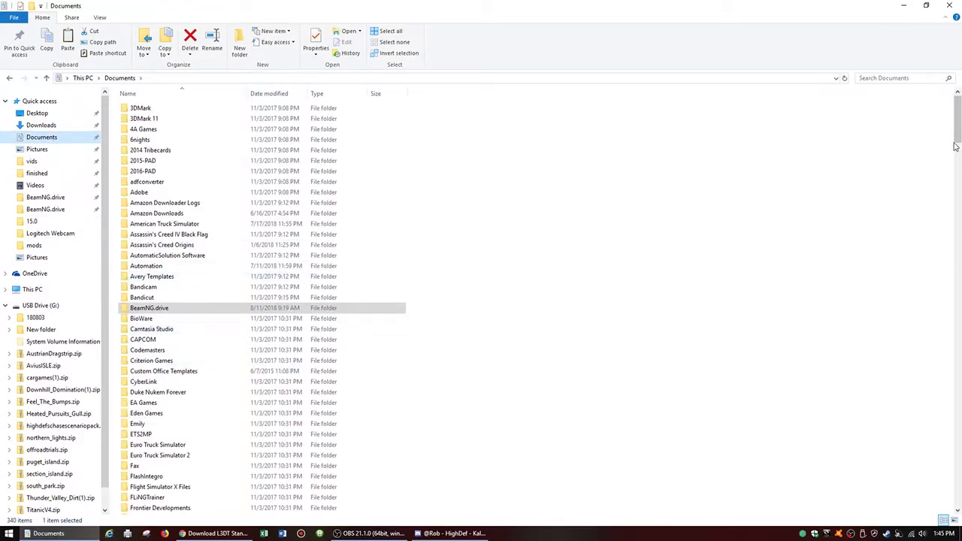
drag(957, 143, 957, 505)
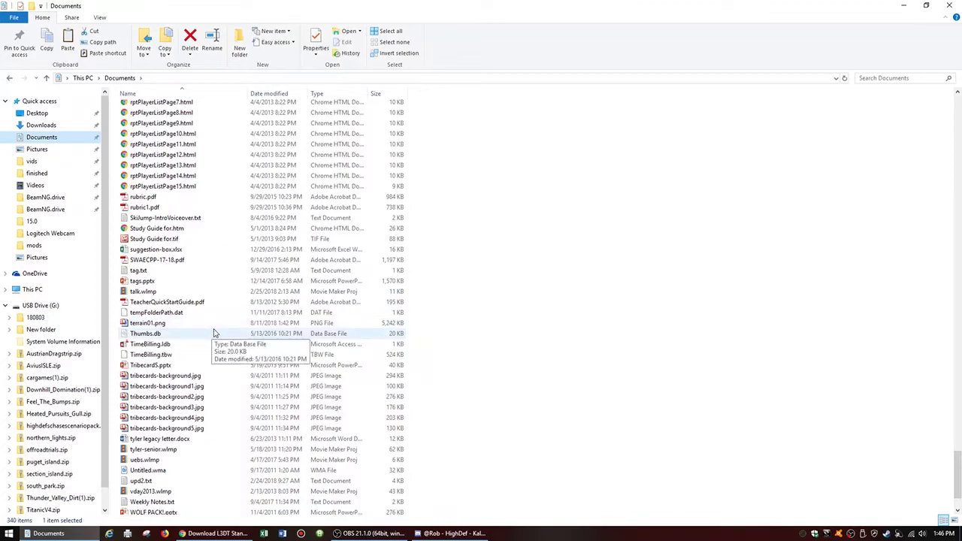
click(161, 324)
right_click(156, 326)
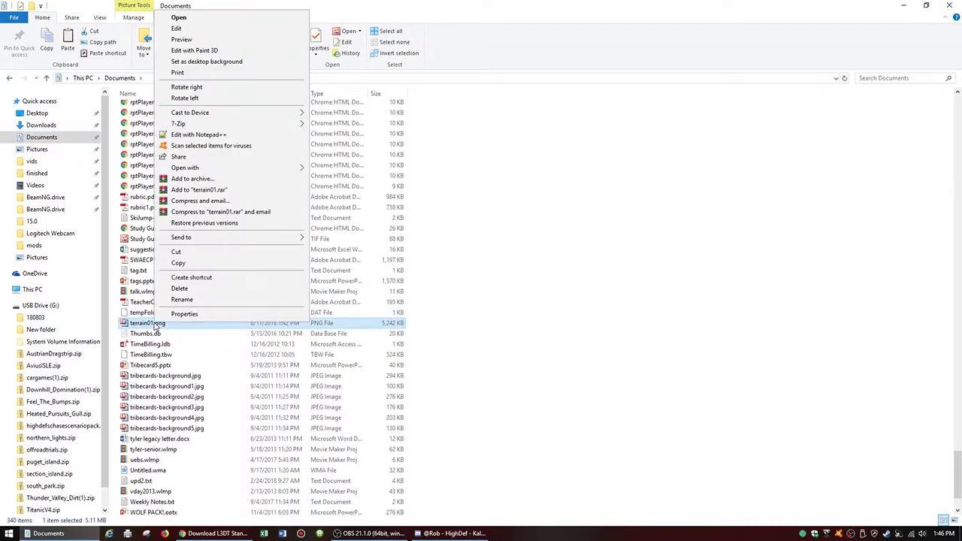
click(195, 263)
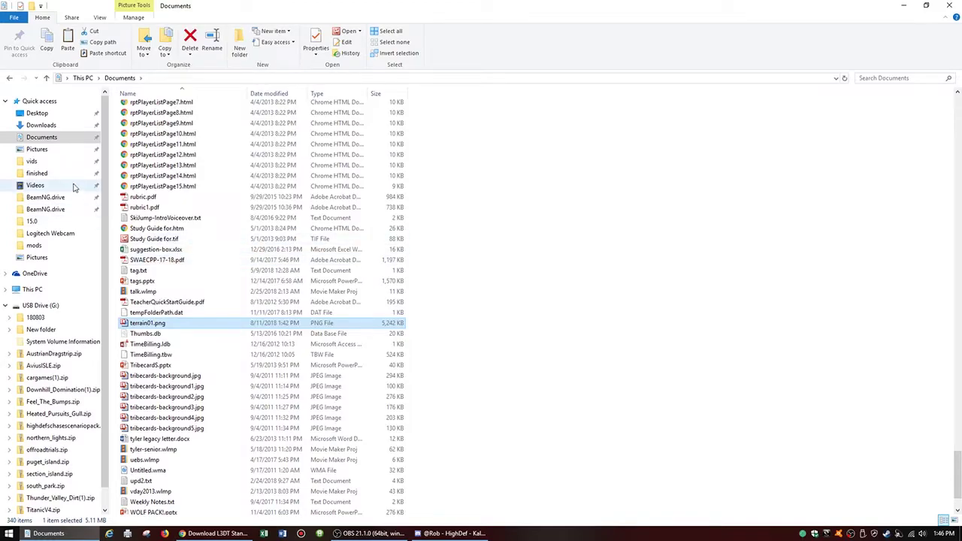
- Paste terrain01.png into the custom level's folder inside the BeamNG.drive levels folder
click(53, 198)
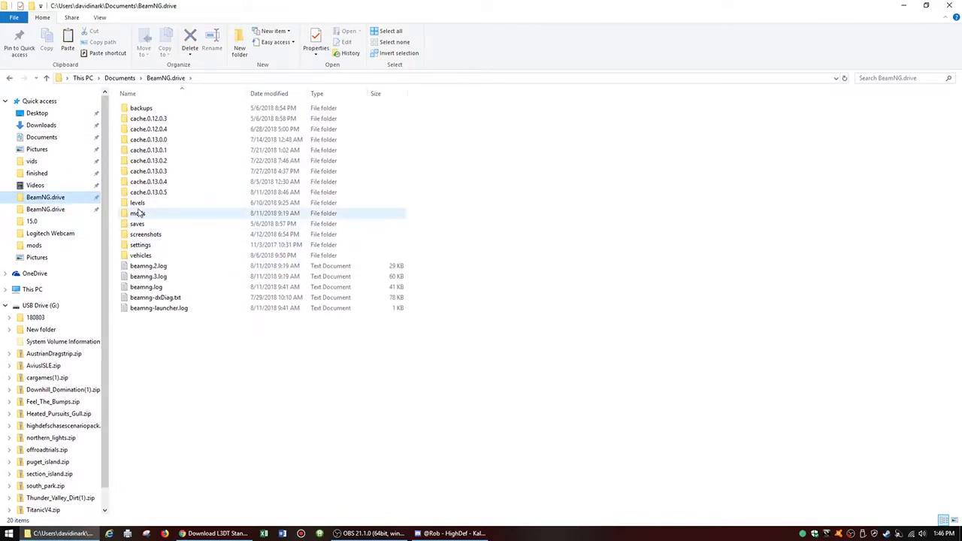
double_click(138, 203)
double_click(136, 112)
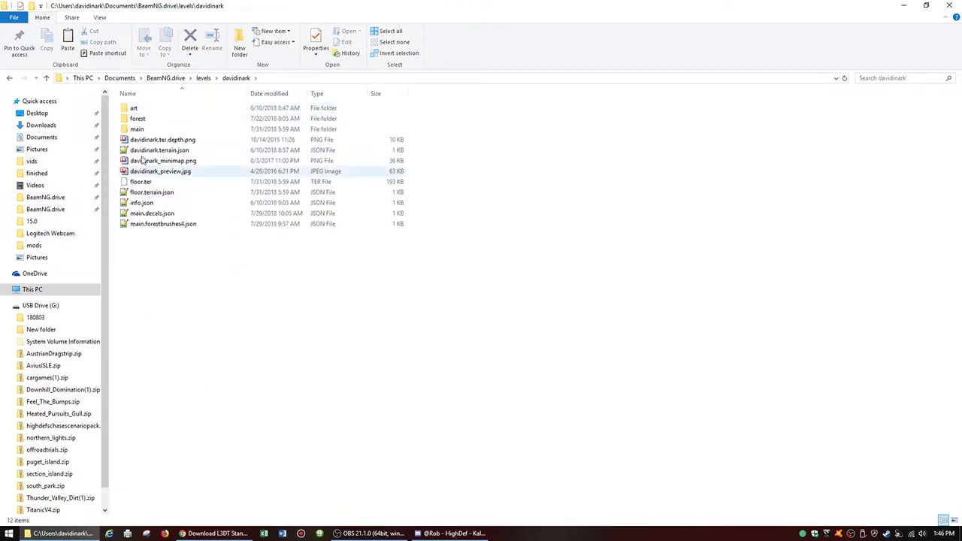
right_click(164, 241)
click(181, 309)
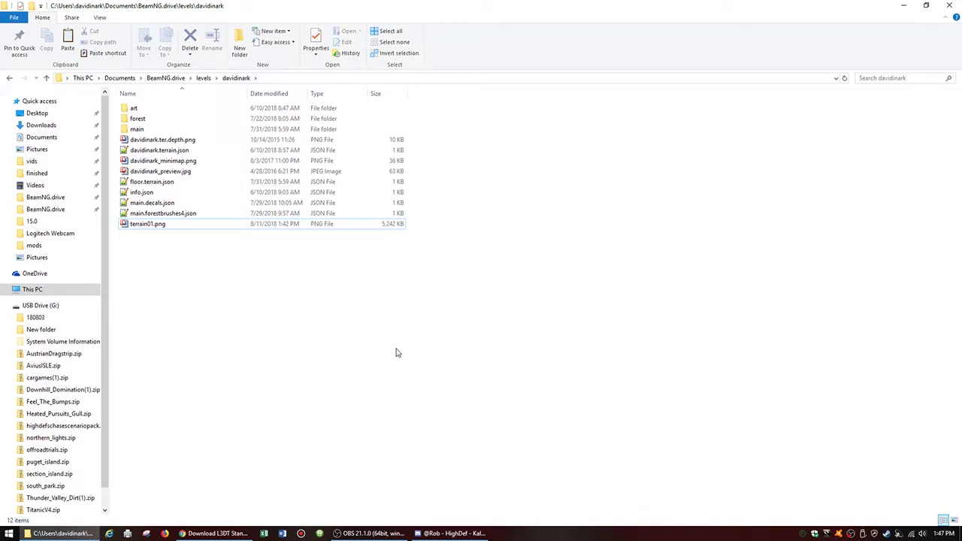
- Open terrain01.png to inspect the heightmap image, and close the picture viewer
click(182, 227)
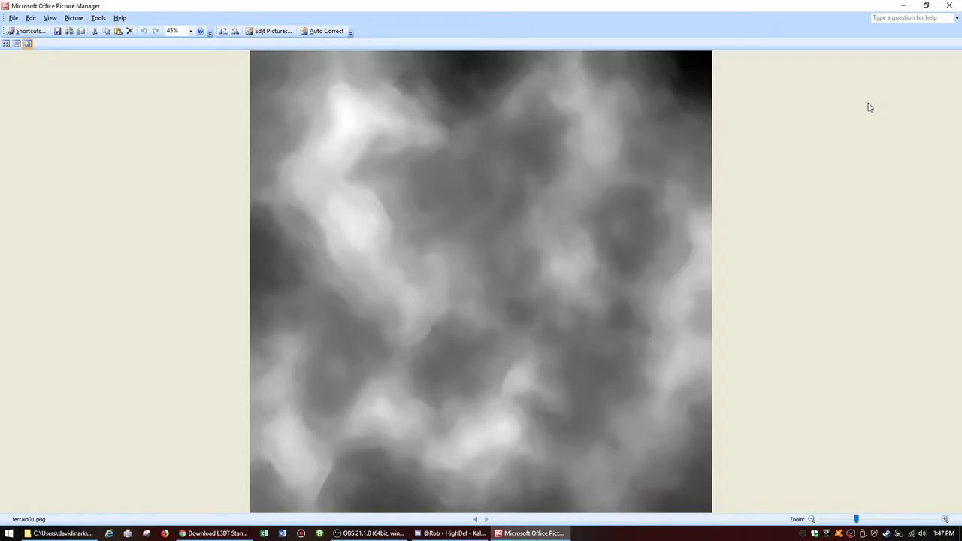
click(949, 6)
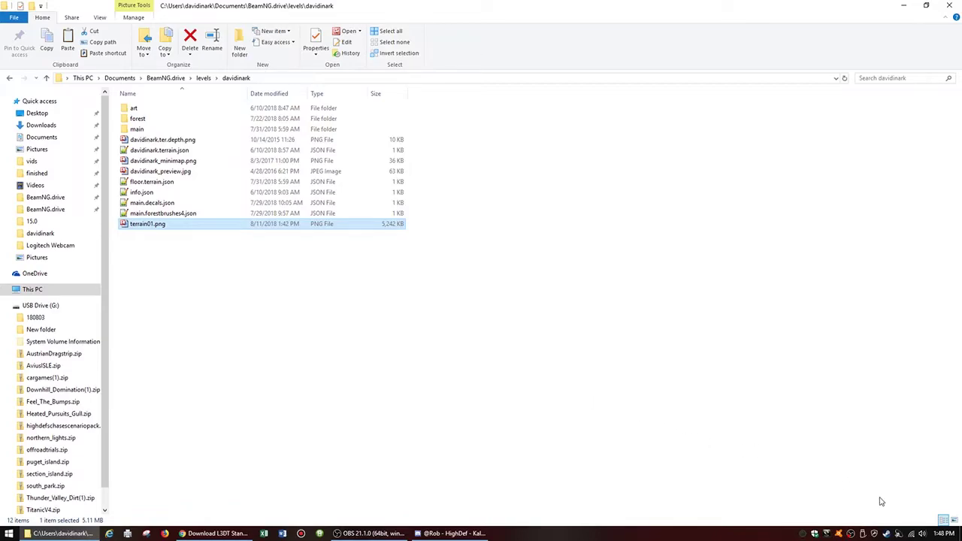
- Switch to BeamNG.drive with the custom level loaded and open the World Editor with the simulation paused
click(887, 533)
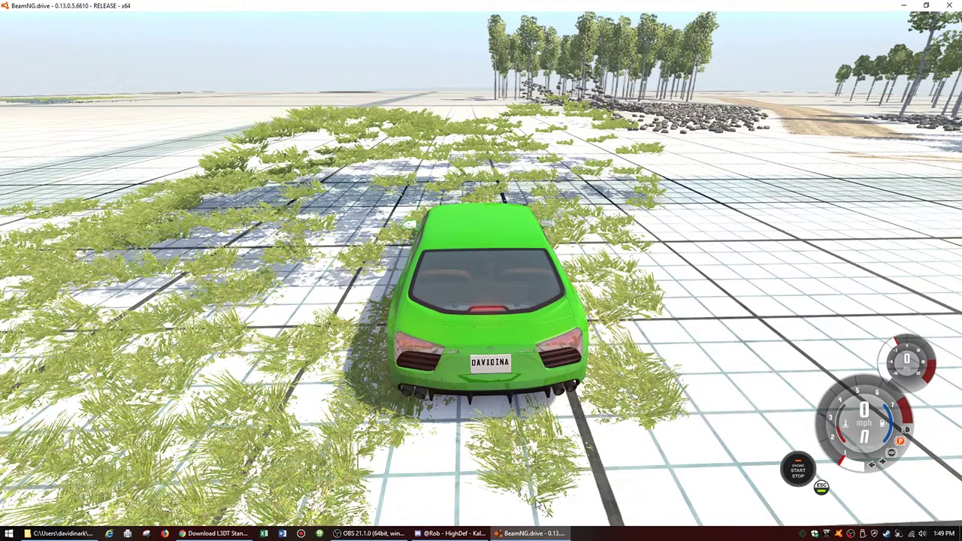
right_drag(598, 497, 316, 496)
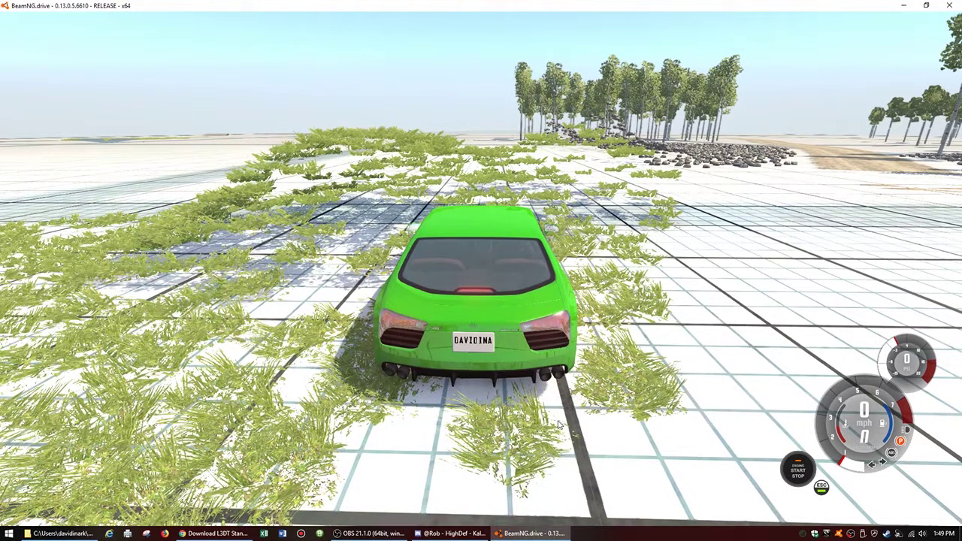
key(j)
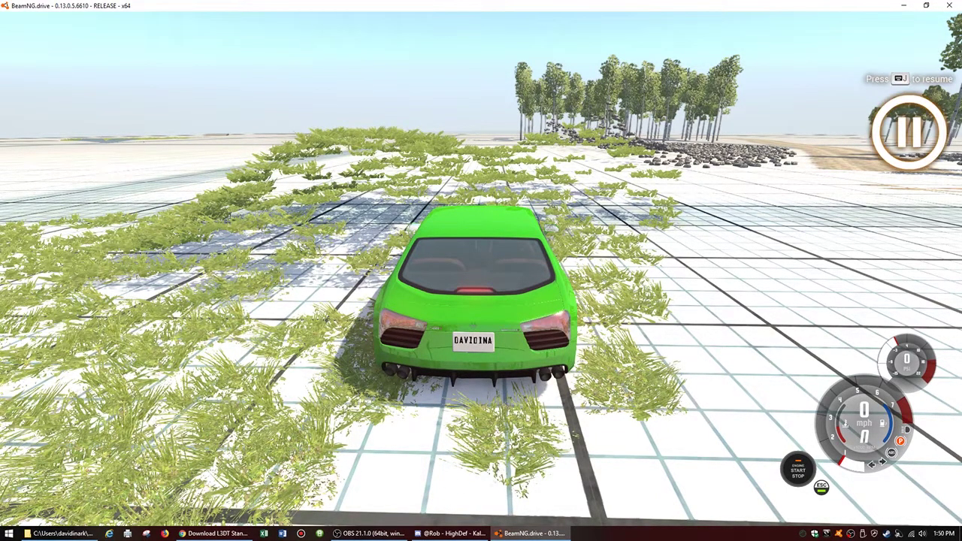
key(F11)
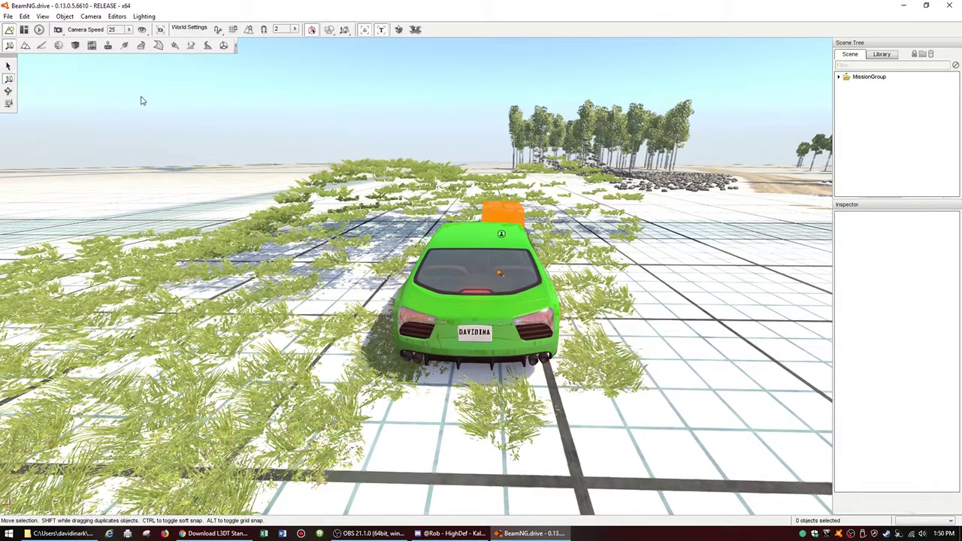
- Delete the floor terrain, both grass covers, theForest, the river and all decal and mesh roads from MissionGroup
click(839, 77)
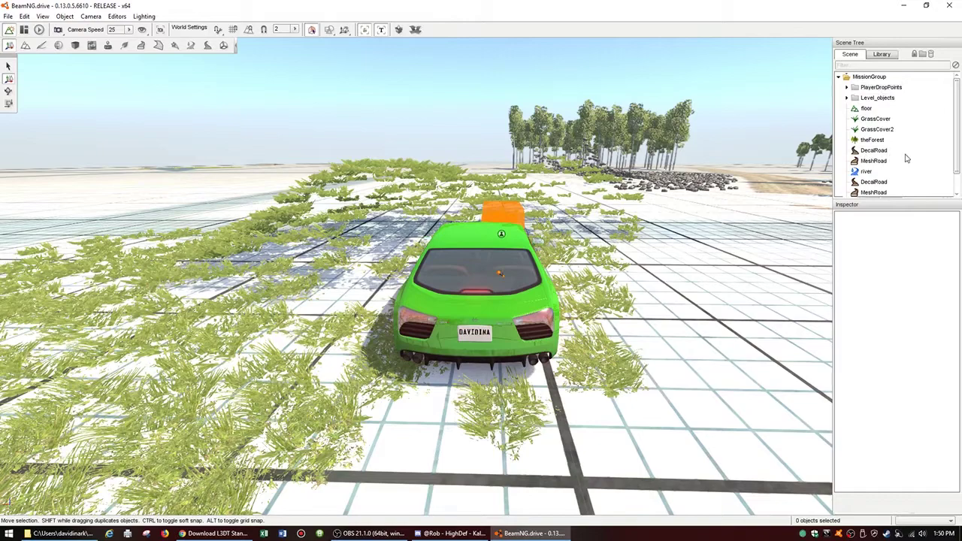
drag(957, 154, 957, 183)
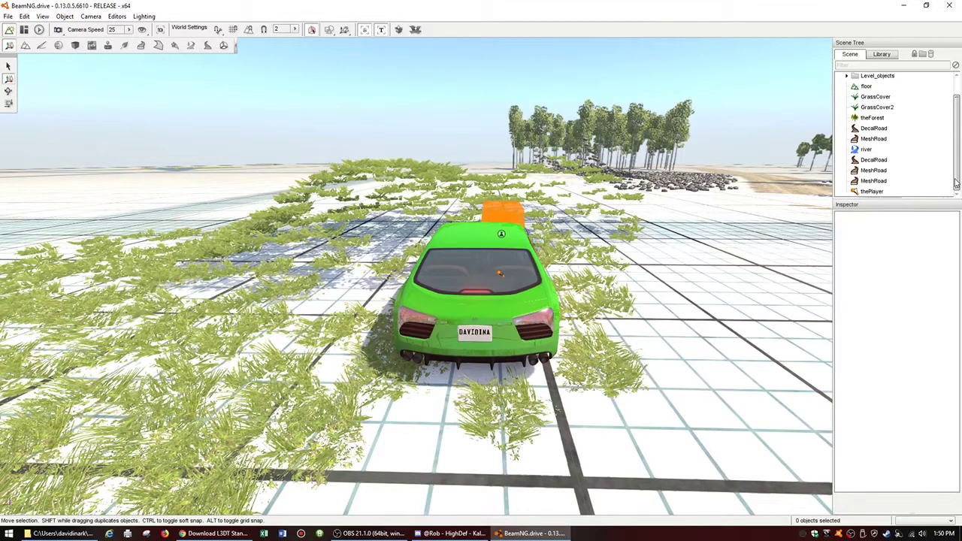
click(876, 96)
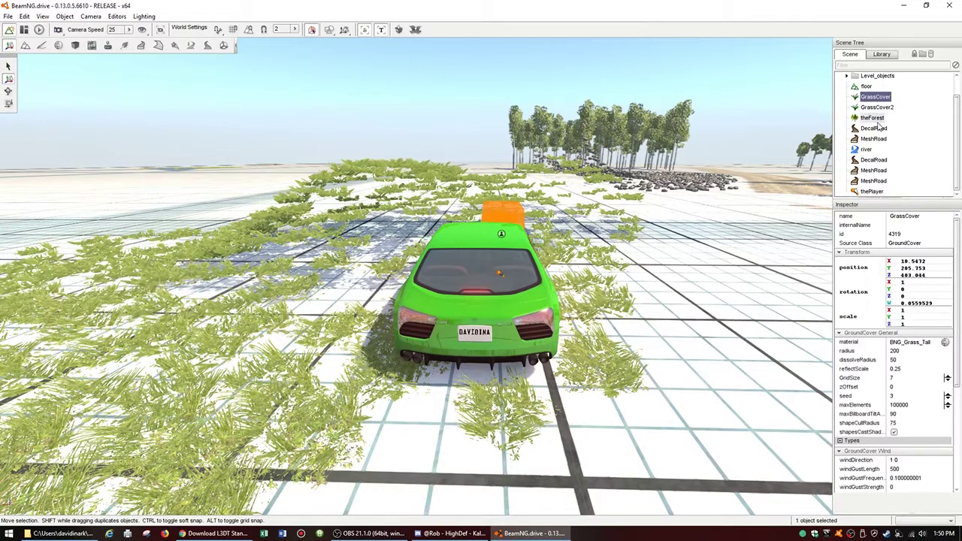
shift+click(874, 182)
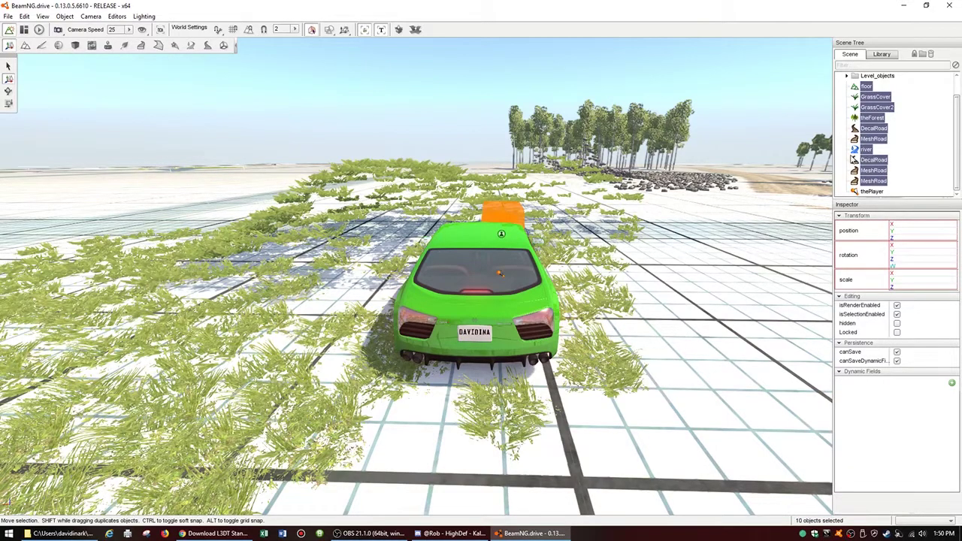
key(Delete)
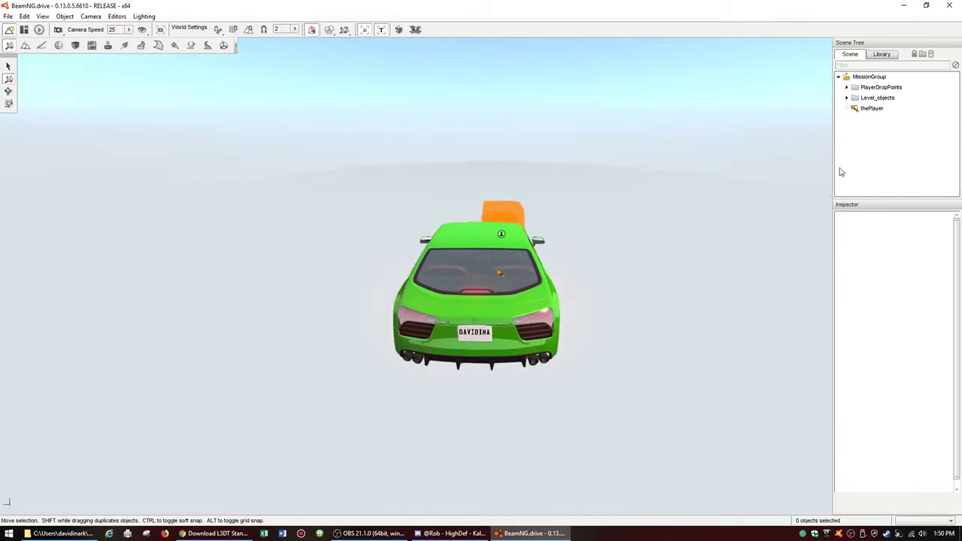
- Examine the contents of the Level_objects and PlayerDropPoints groups in the scene tree
click(846, 98)
click(855, 109)
click(846, 97)
click(847, 88)
click(846, 88)
right_drag(711, 203, 459, 155)
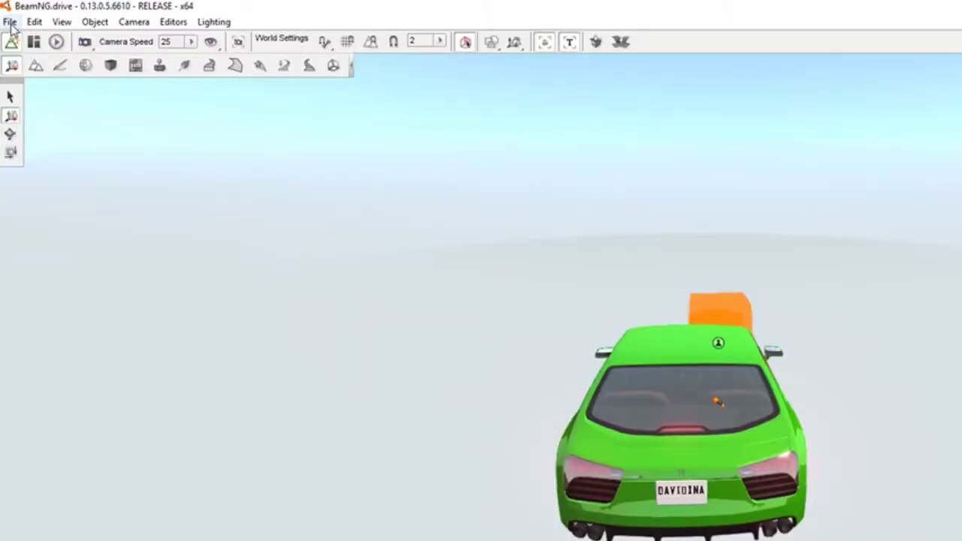
- Start a terrain heightmap import and name the new terrain floor
click(8, 18)
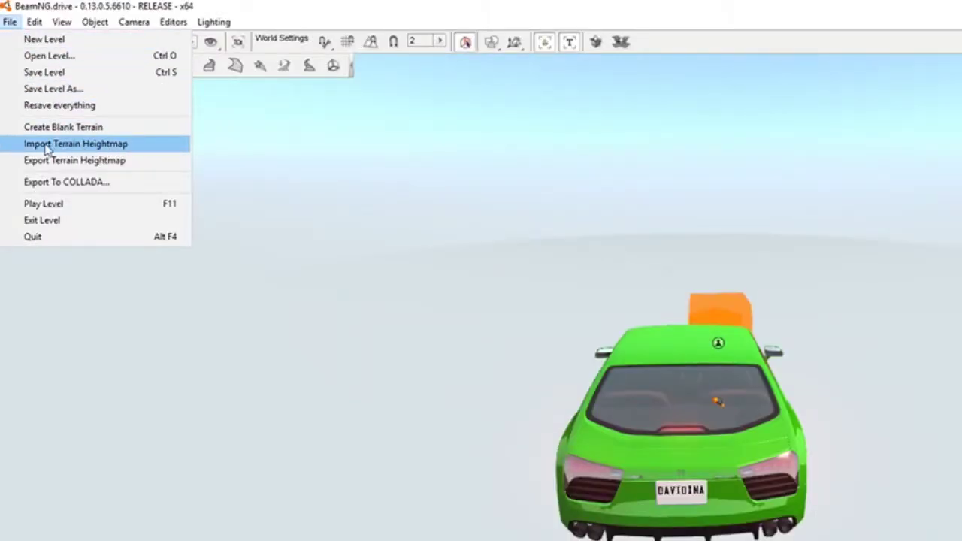
click(120, 147)
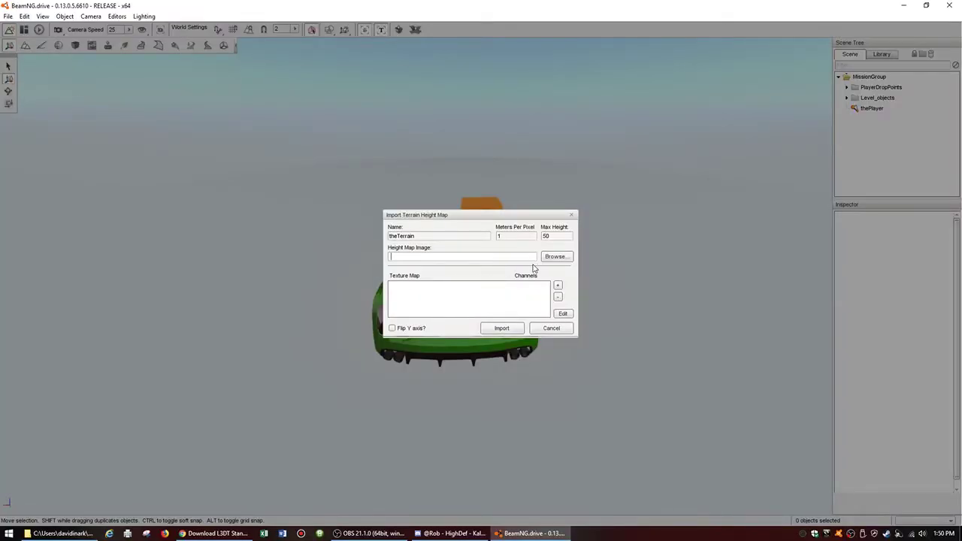
click(421, 237)
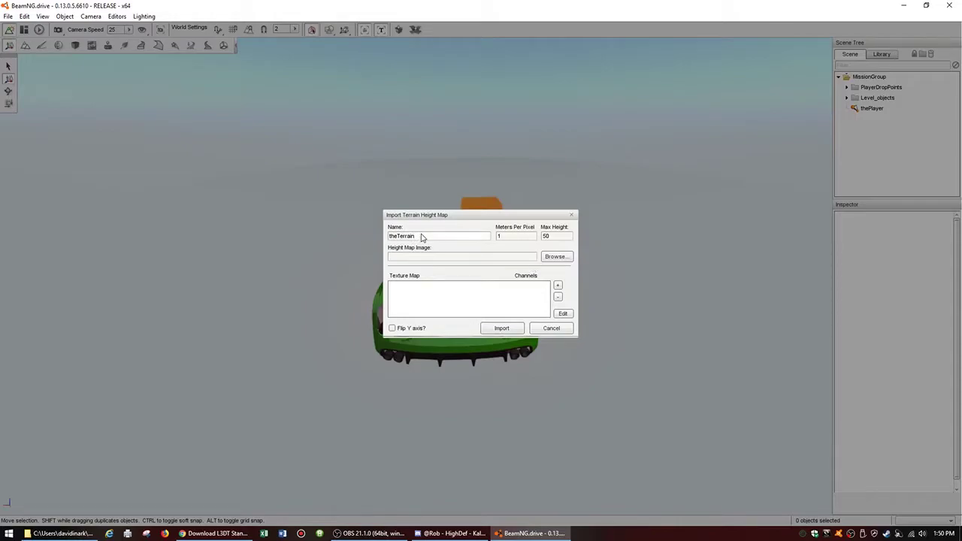
double_click(424, 238)
text(Floor)
- Choose terrain01.png from the custom level's folder as the heightmap image
click(557, 258)
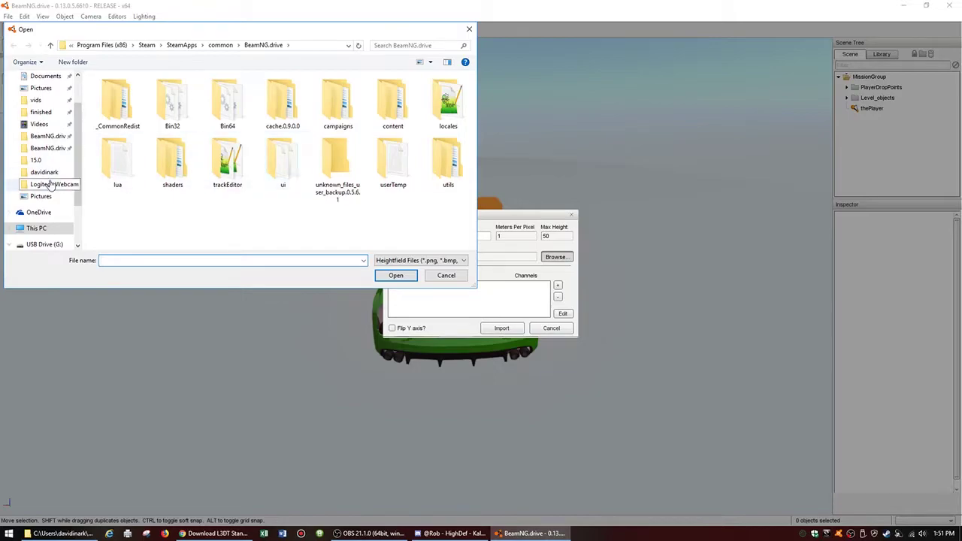
click(43, 149)
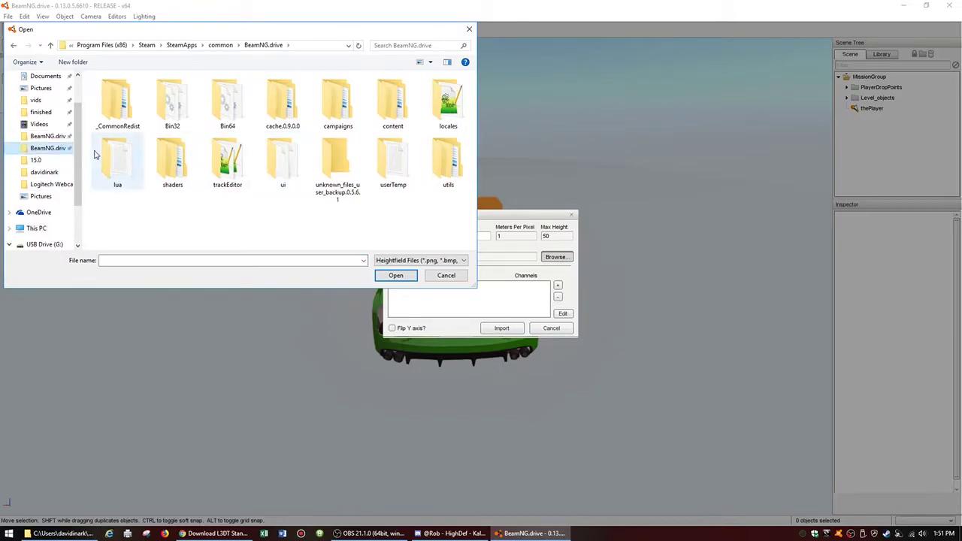
click(37, 136)
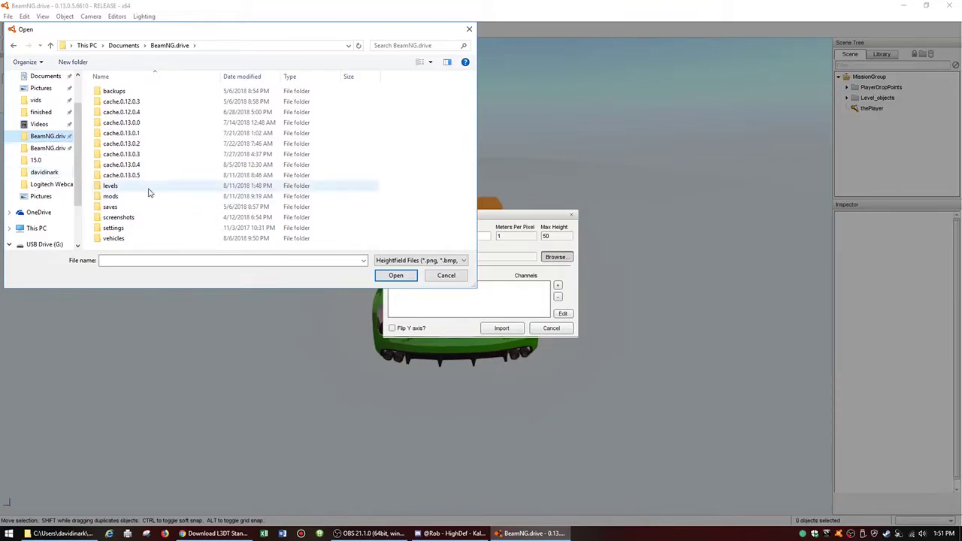
click(105, 188)
double_click(106, 189)
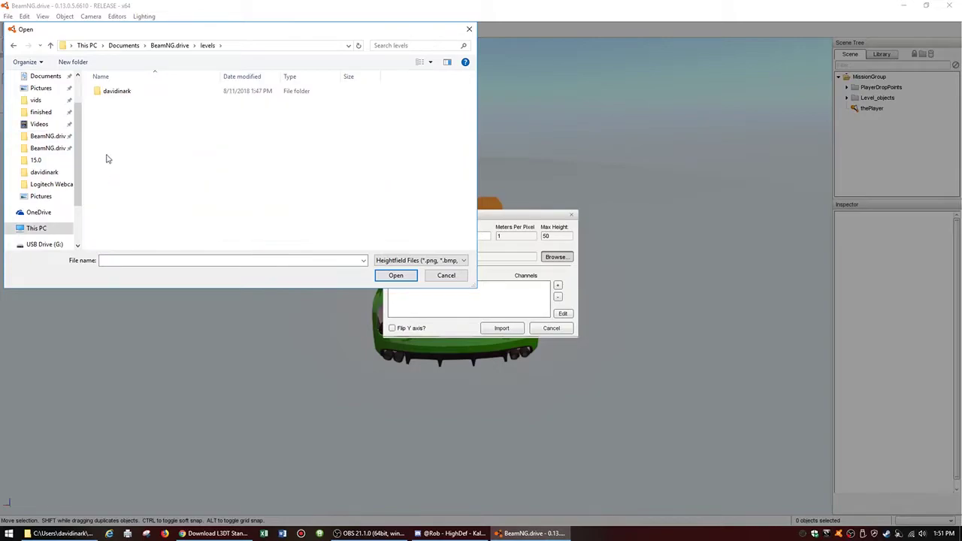
double_click(107, 93)
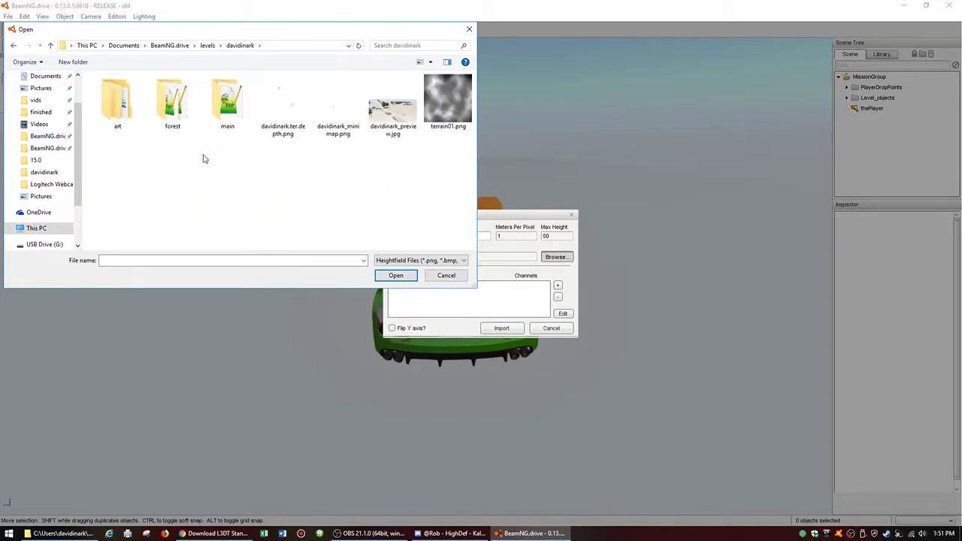
double_click(445, 111)
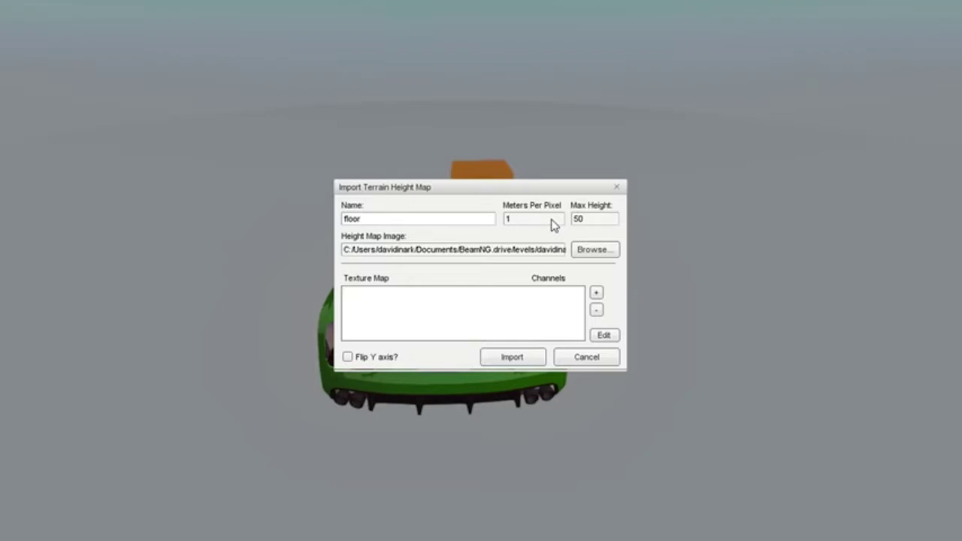
- Set the terrain's maximum height to 350 and import the heightmap without adding any texture map
click(595, 225)
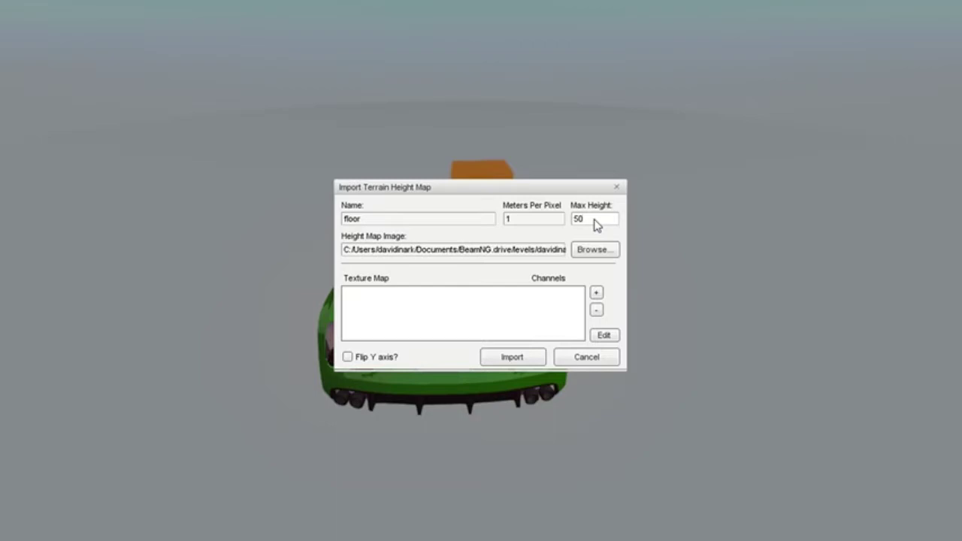
key(BackSpace)
key(BackSpace)
text(350)
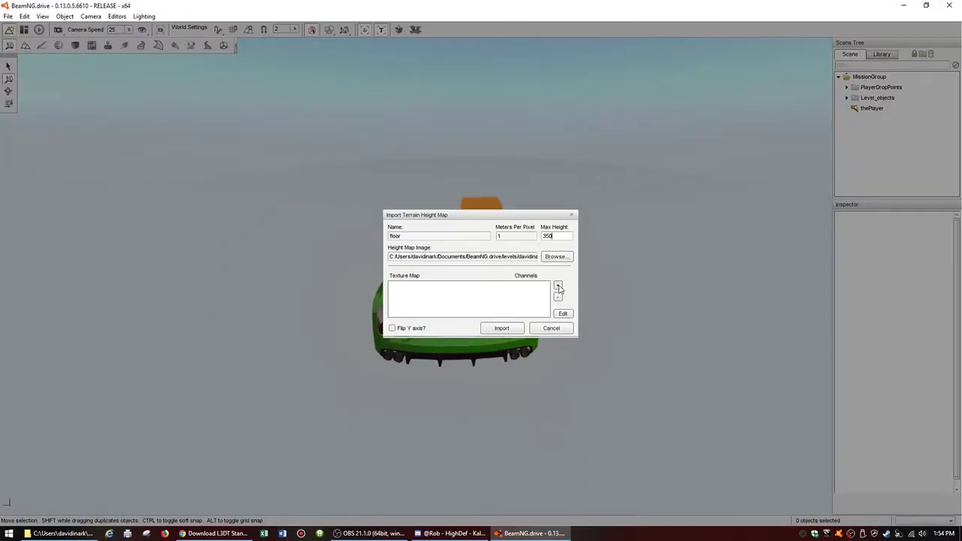
click(557, 287)
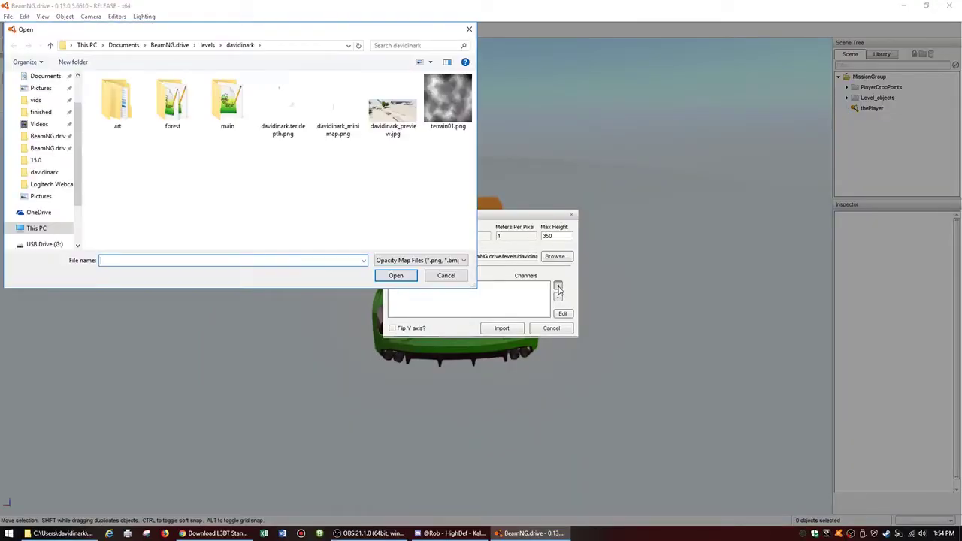
click(447, 275)
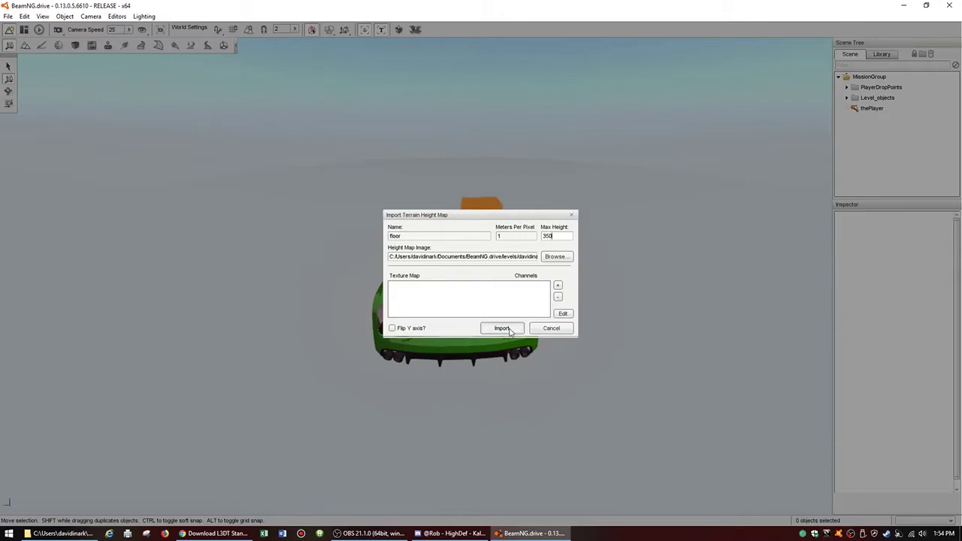
click(509, 332)
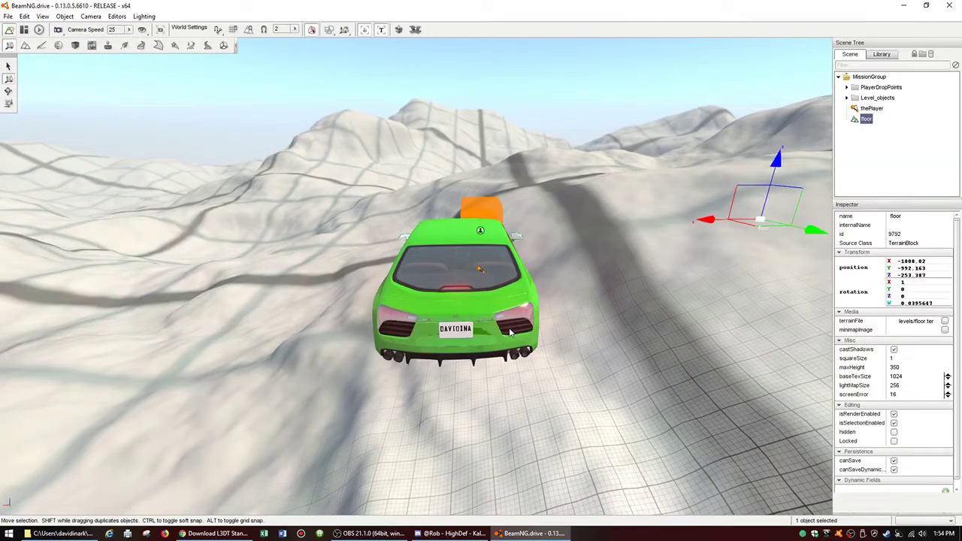
- Examine the imported floor terrain around and below the car from several viewpoints
right_drag(618, 321, 75, 256)
key(s)
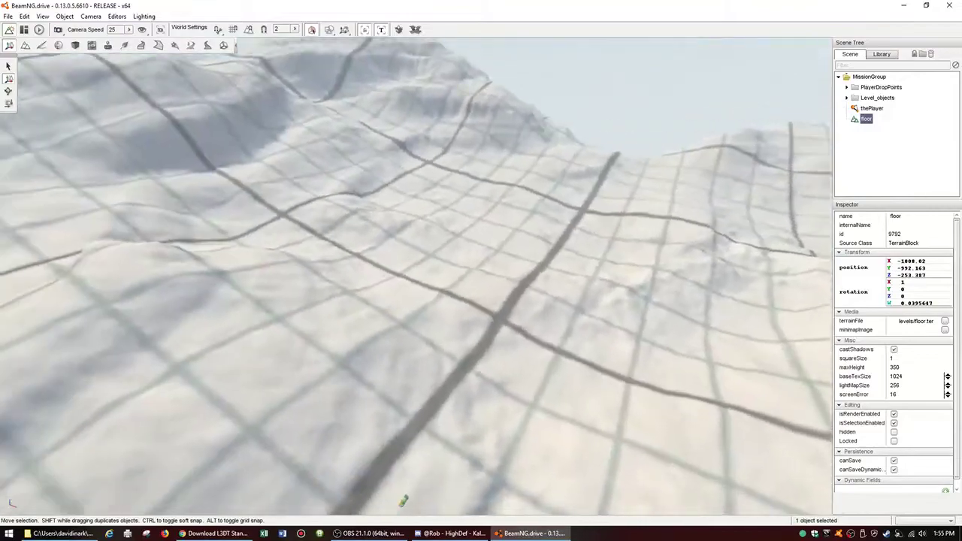
right_drag(416, 278, 375, 391)
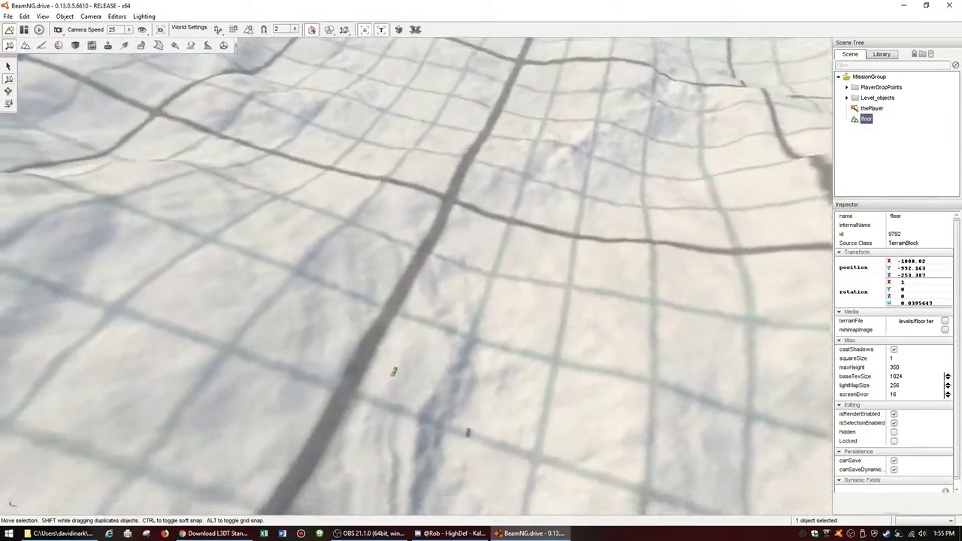
right_drag(375, 391, 391, 432)
key(w)
mouse_move(577, 367)
right_down()
mouse_move(601, 367)
mouse_move(597, 455)
mouse_move(646, 406)
mouse_move(572, 459)
mouse_move(583, 458)
mouse_move(585, 414)
mouse_move(526, 444)
right_up()
key(w)
key(d)
key(w)
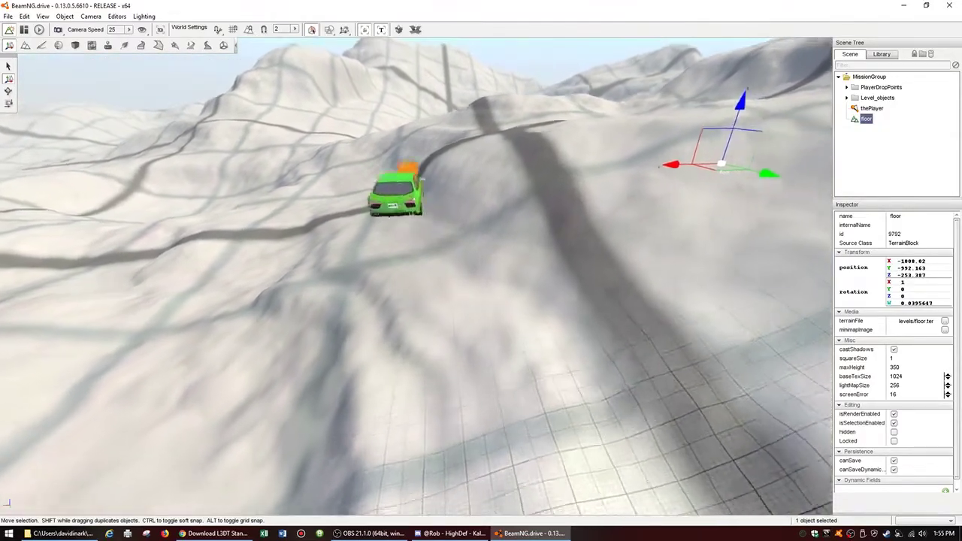
right_drag(481, 270, 462, 235)
key(a)
right_drag(481, 271, 568, 300)
key(s)
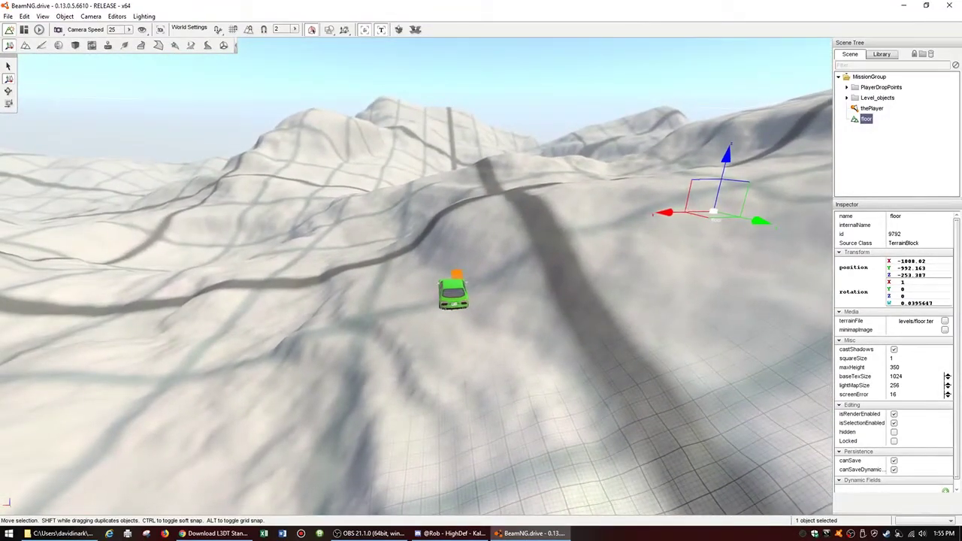
right_drag(481, 270, 255, 346)
key(s)
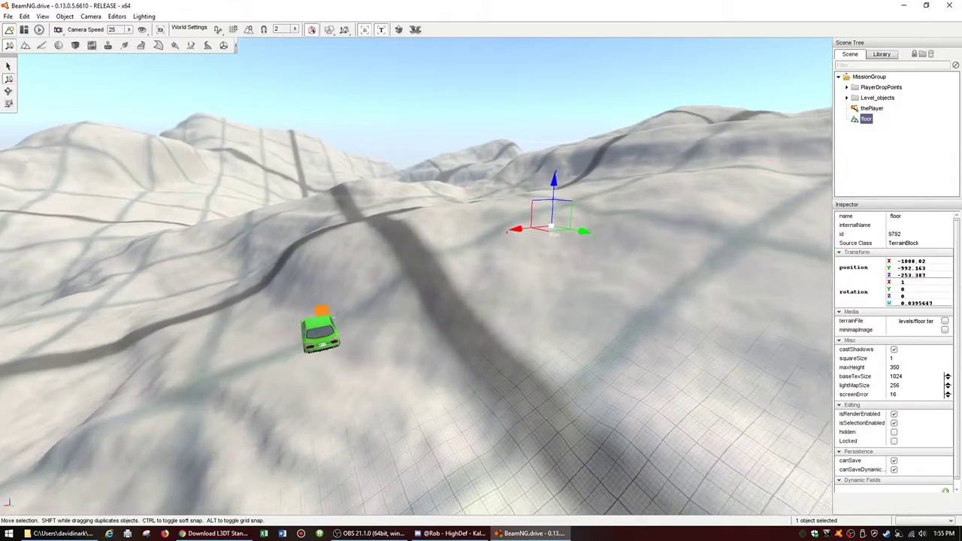
key(w)
right_drag(481, 270, 414, 323)
key(s)
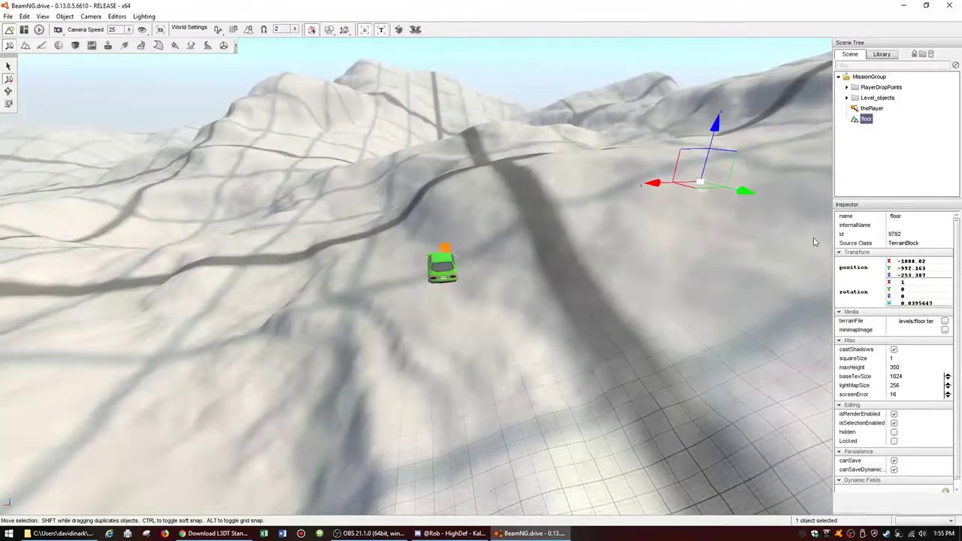
- Lower thePlayer vehicle vertically to about Z -80.3, just above the terrain surface
click(879, 110)
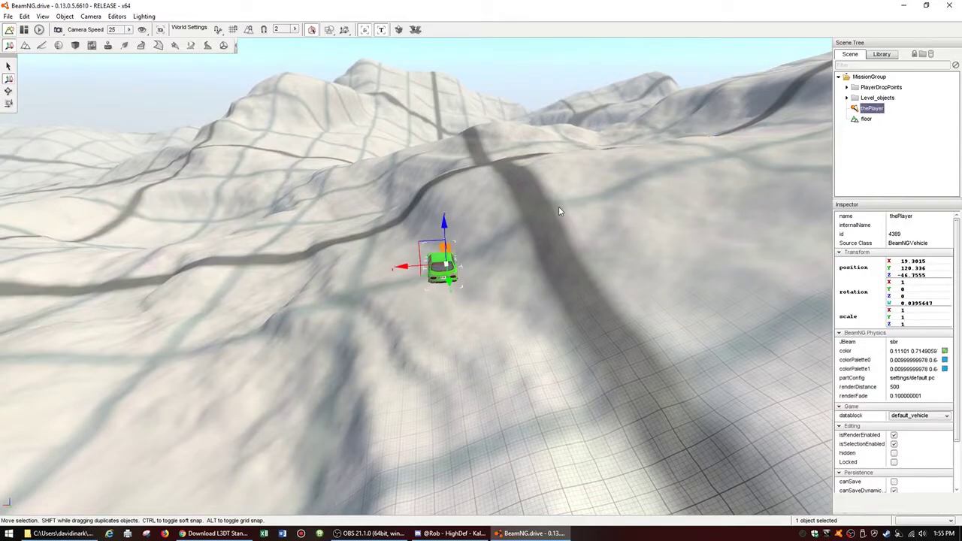
drag(448, 276, 478, 451)
right_drag(450, 393, 481, 496)
key(w)
right_drag(481, 270, 484, 147)
right_drag(399, 326, 384, 304)
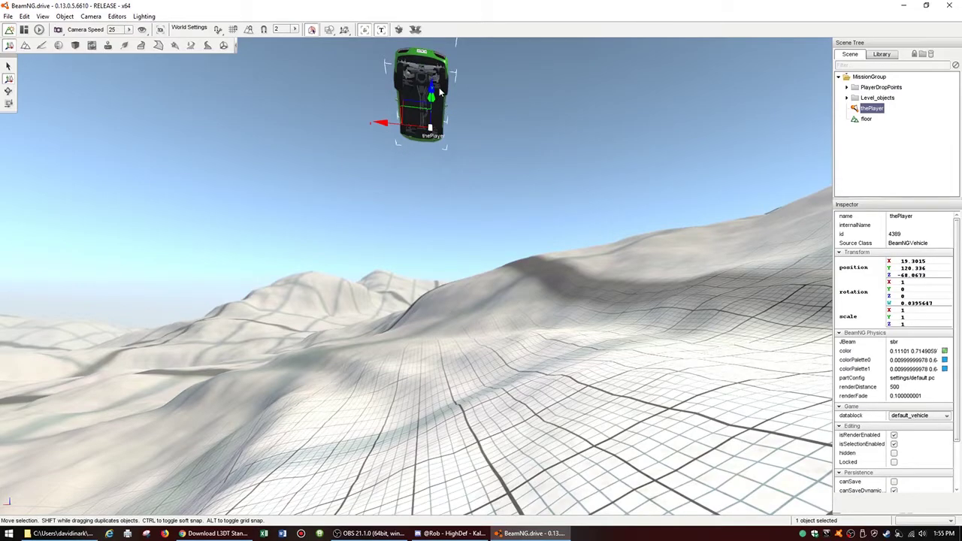
drag(433, 90, 451, 412)
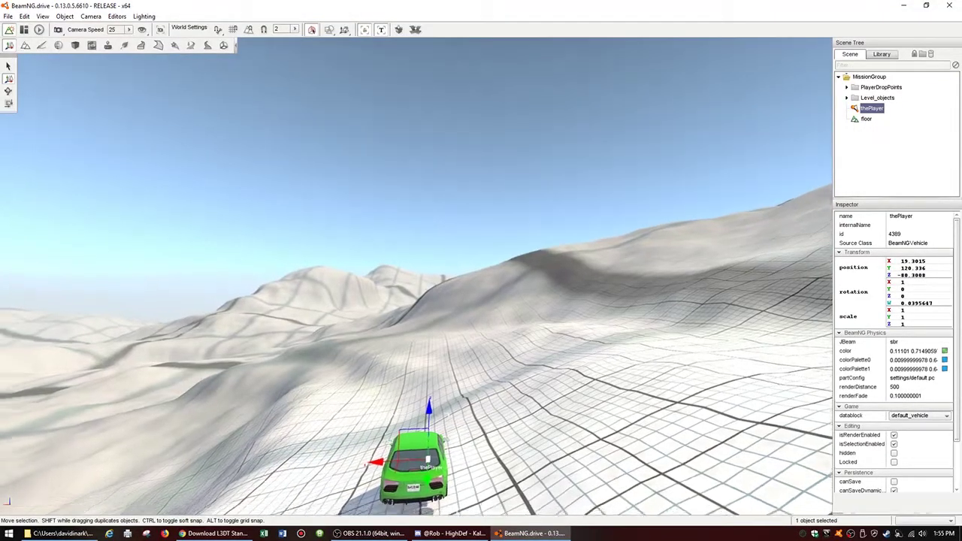
- Inspect the hills and valleys surrounding the lowered car from close to ground level
key(w)
right_drag(451, 412, 22, 466)
key(w)
key(d)
key(s)
key(d)
key(s)
right_drag(416, 278, 124, 260)
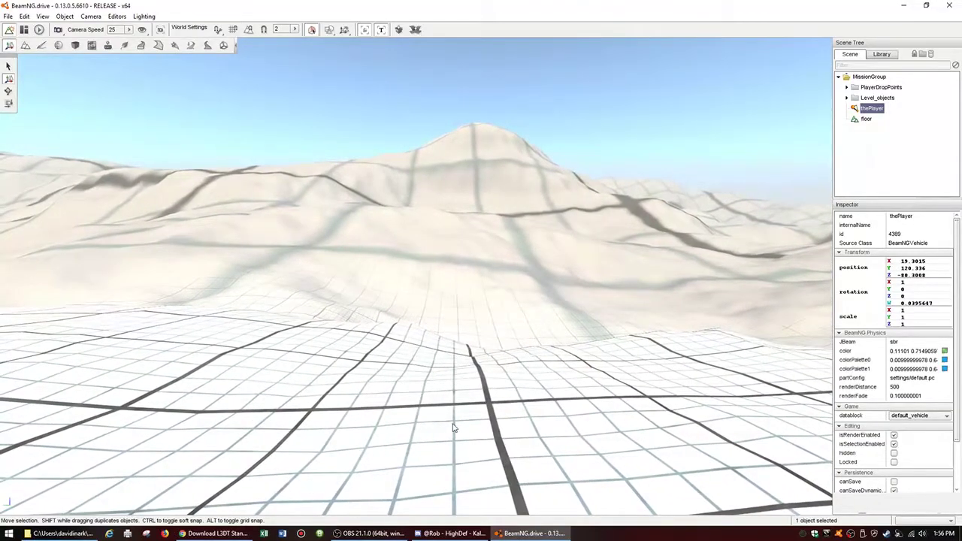
right_drag(368, 427, 459, 427)
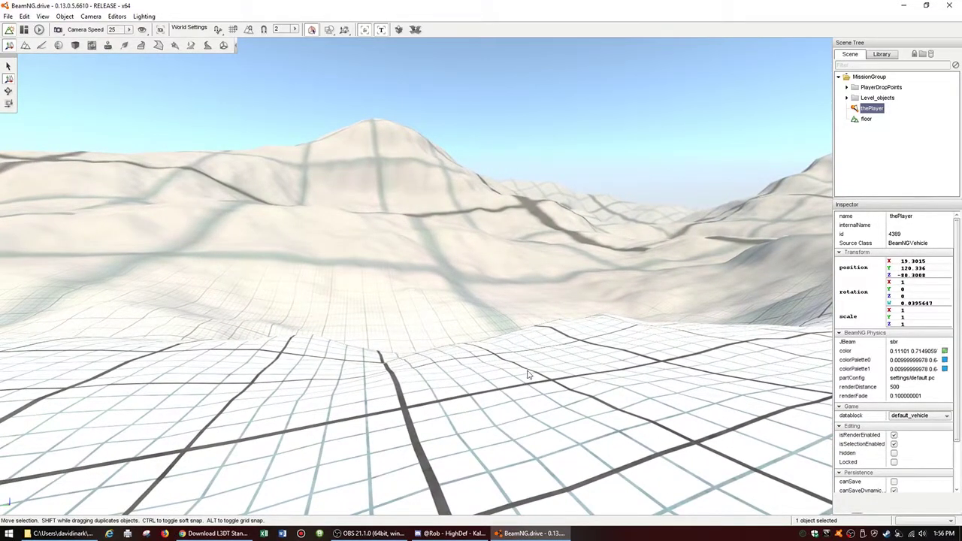
right_drag(599, 347, 406, 344)
key(s)
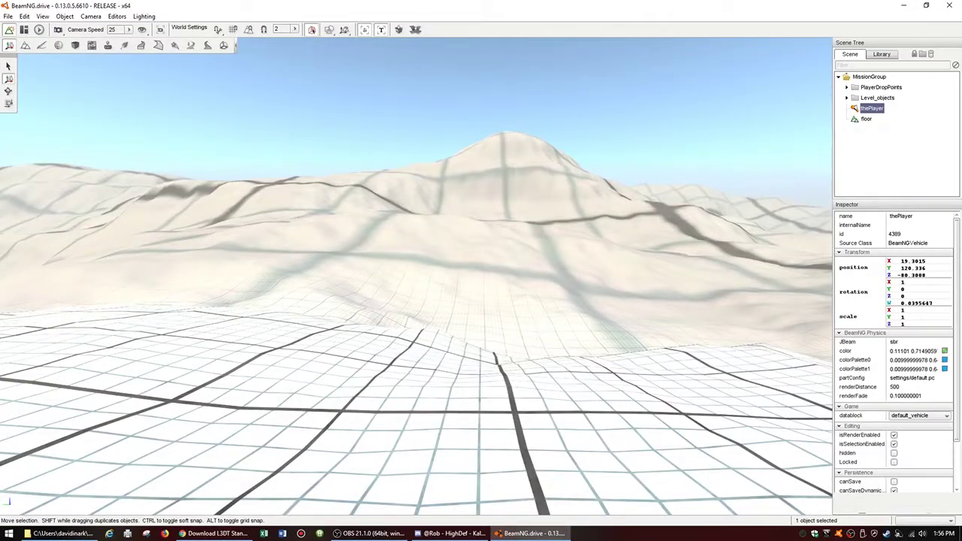
right_drag(496, 346, 217, 335)
right_drag(646, 345, 819, 371)
right_drag(751, 346, 816, 339)
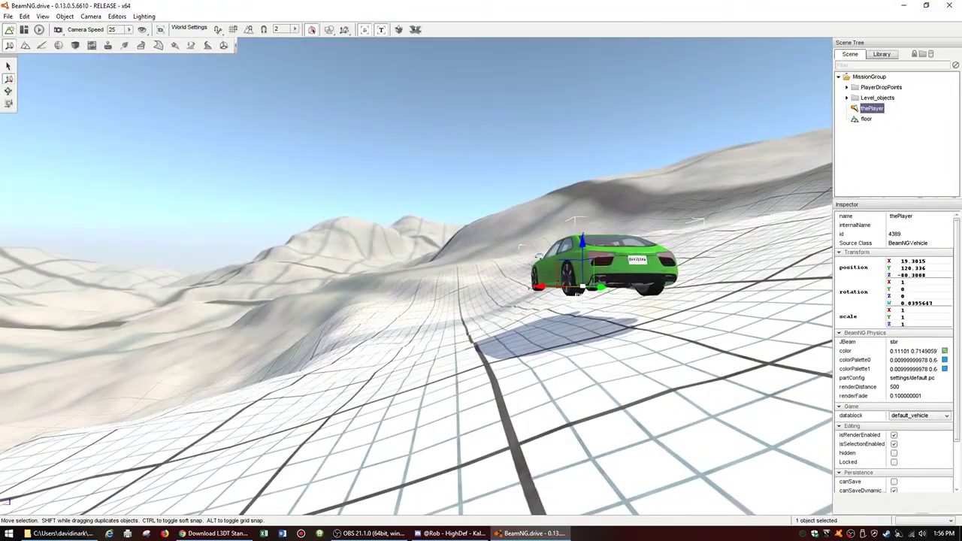
right_drag(587, 356, 505, 324)
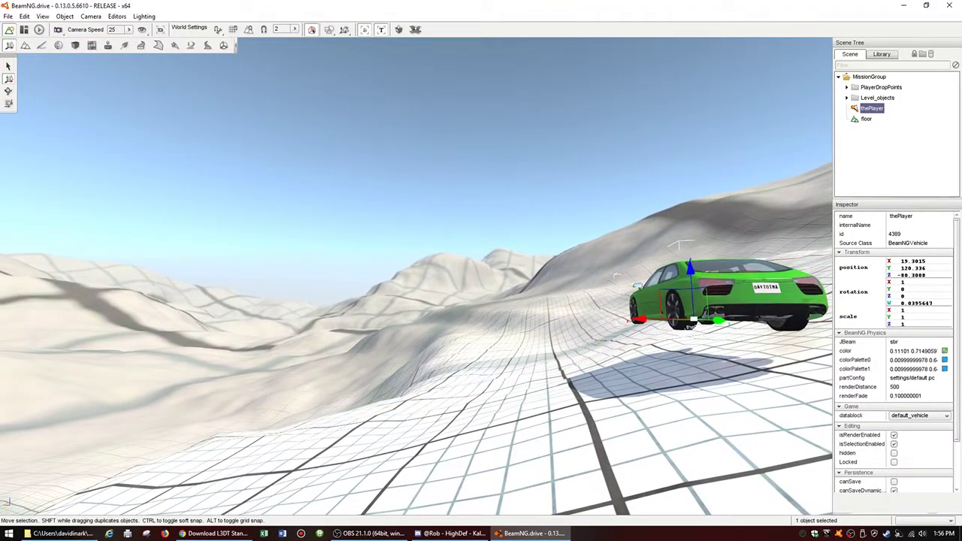
- Fly across the terrain to examine its outer edge and the slopes along it
right_drag(518, 350, 165, 342)
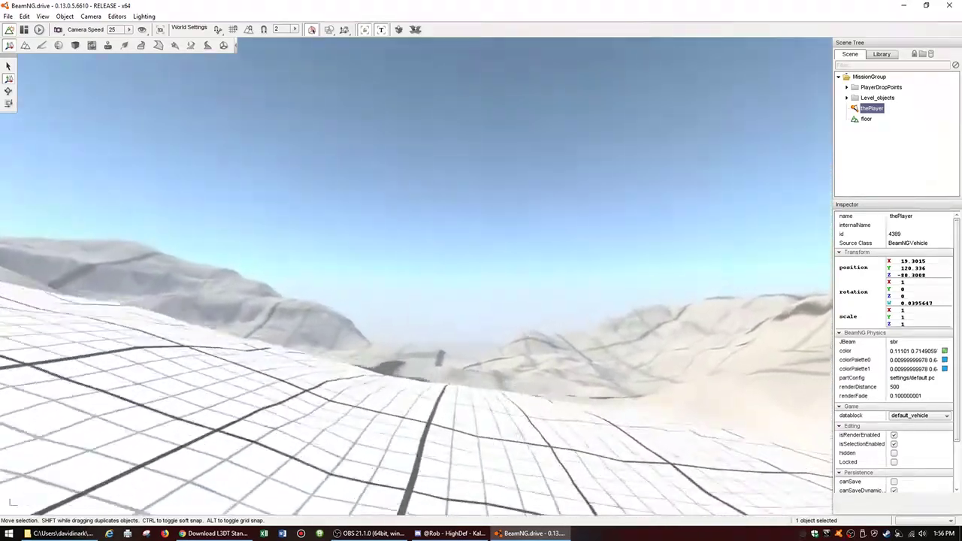
key(w)
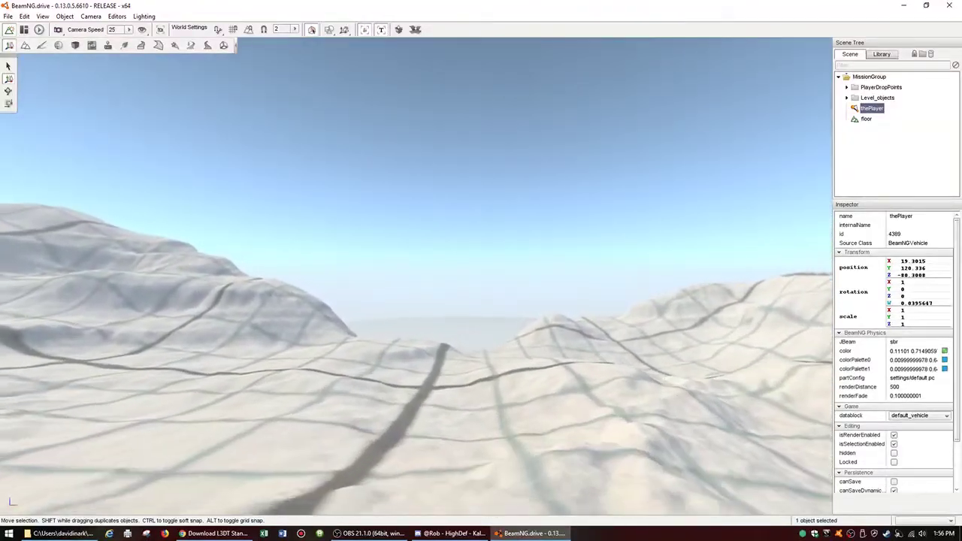
key(w)
right_drag(416, 276, 556, 316)
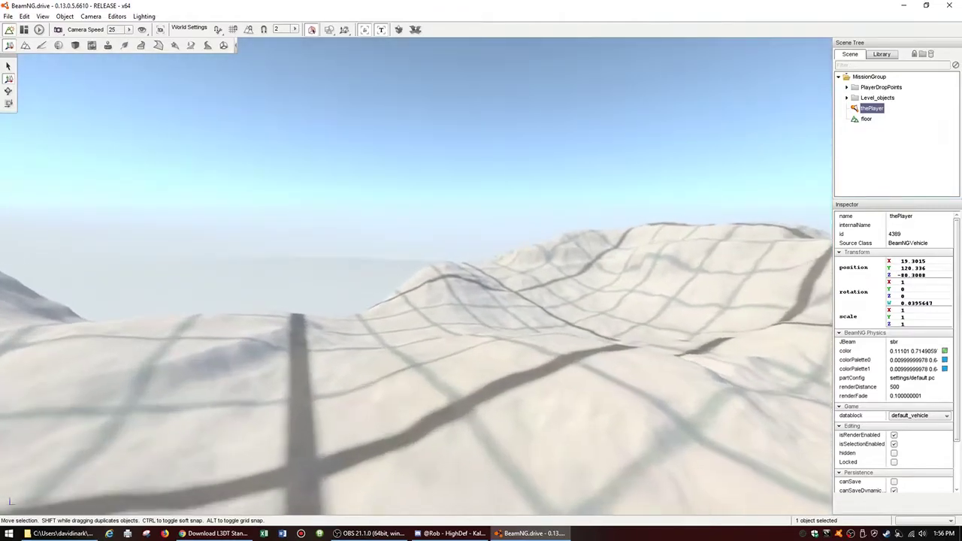
key(w)
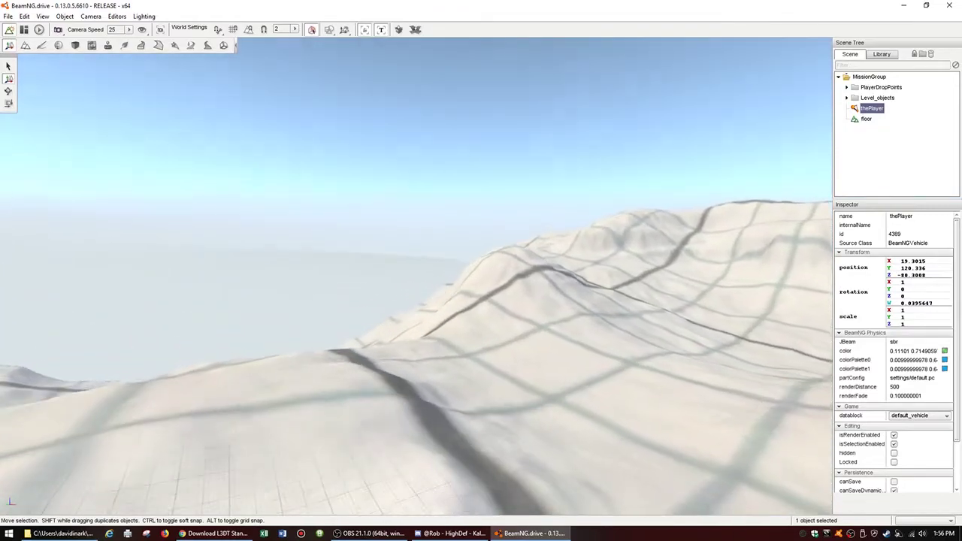
key(w)
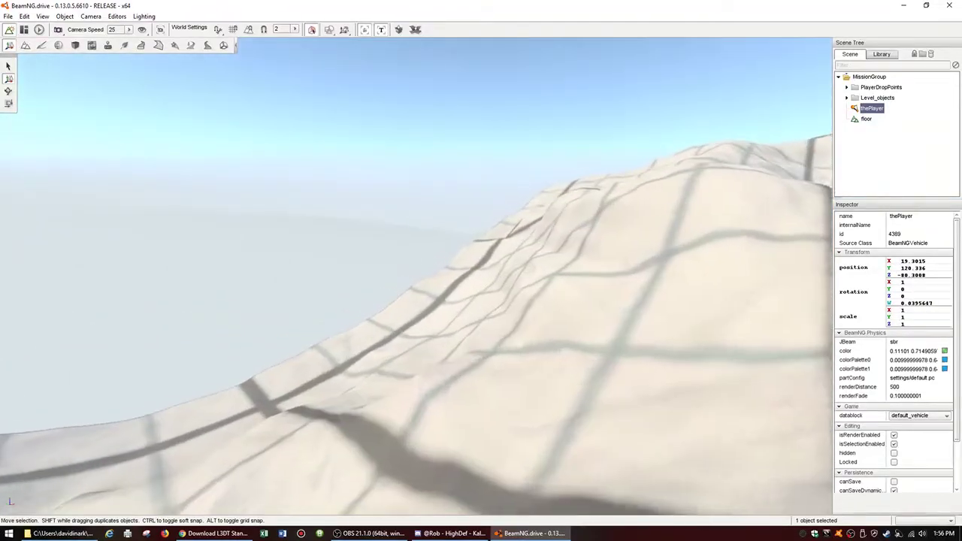
key(w)
right_drag(415, 276, 441, 275)
key(w)
key(w)
key(a)
key(a)
key(w)
key(w)
key(w)
key(w)
key(w)
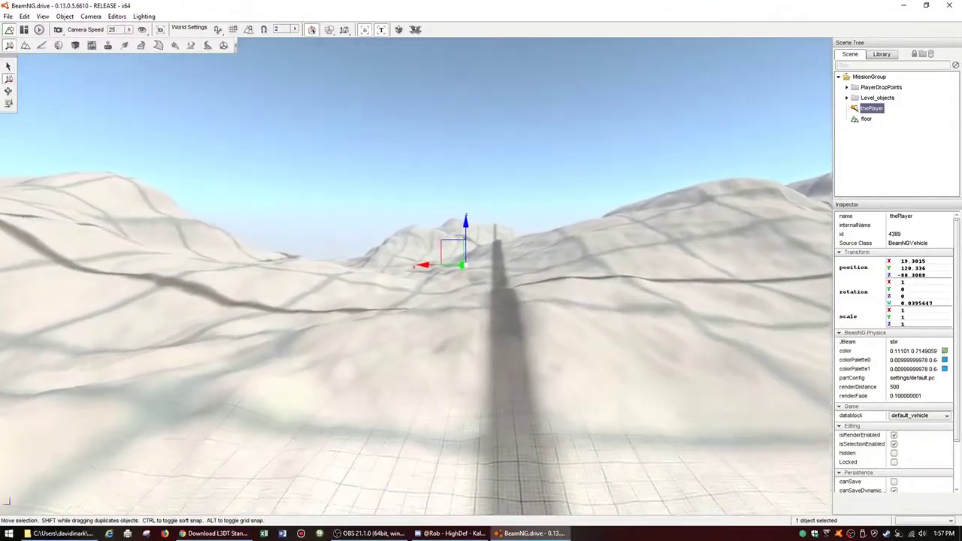
- Return the view to the car and check its placement above the slope from different angles
key(w)
right_drag(451, 270, 643, 244)
key(w)
key(w)
key(a)
key(a)
key(w)
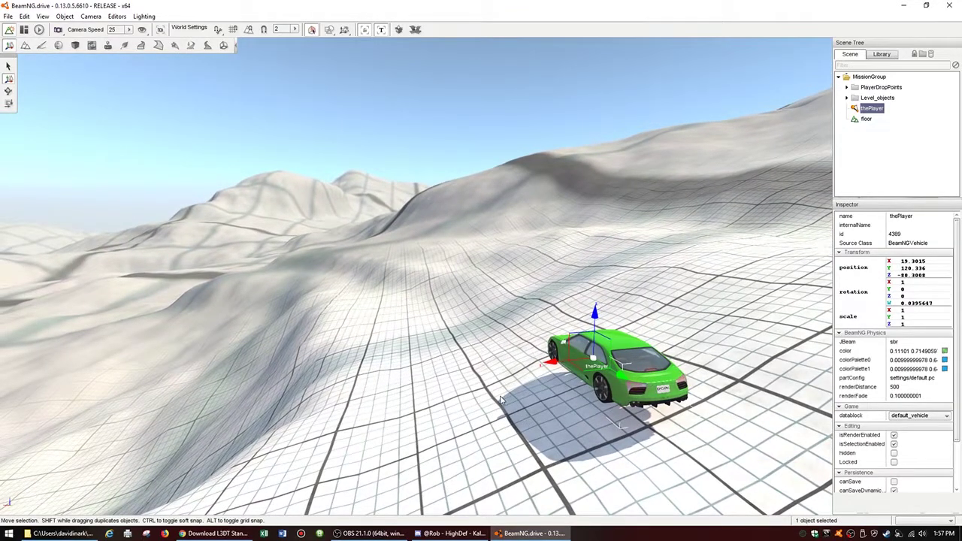
right_drag(501, 400, 379, 400)
key(d)
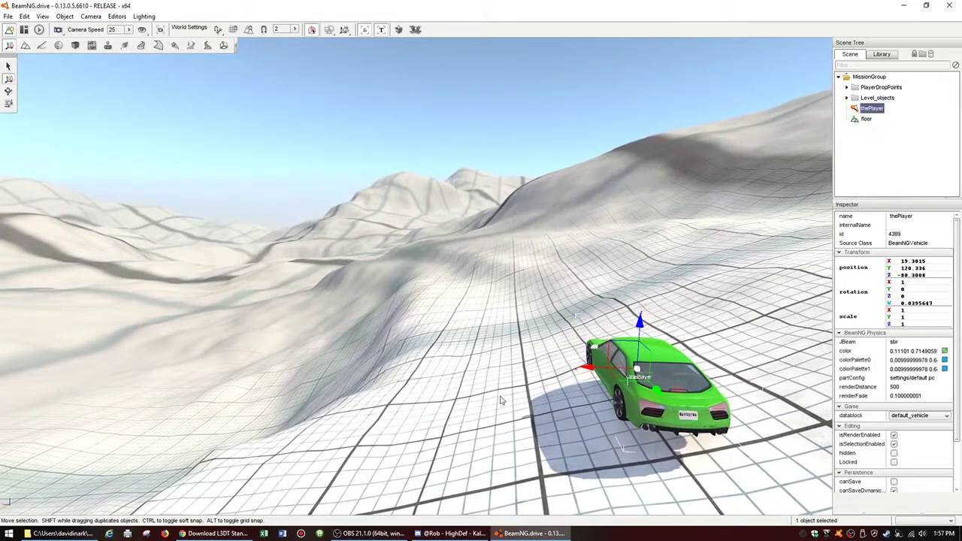
right_drag(330, 195, 548, 144)
right_drag(378, 183, 164, 138)
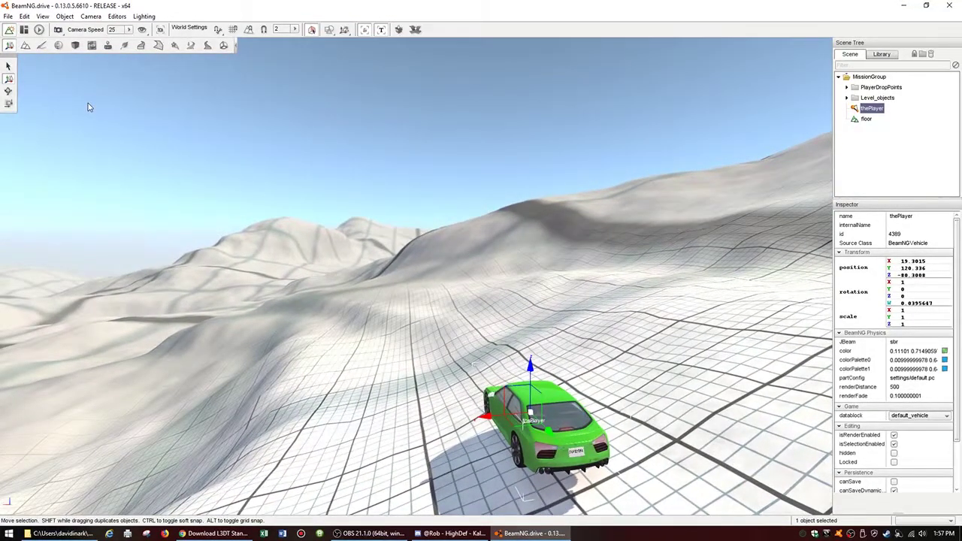
key(d)
right_drag(105, 109, 55, 125)
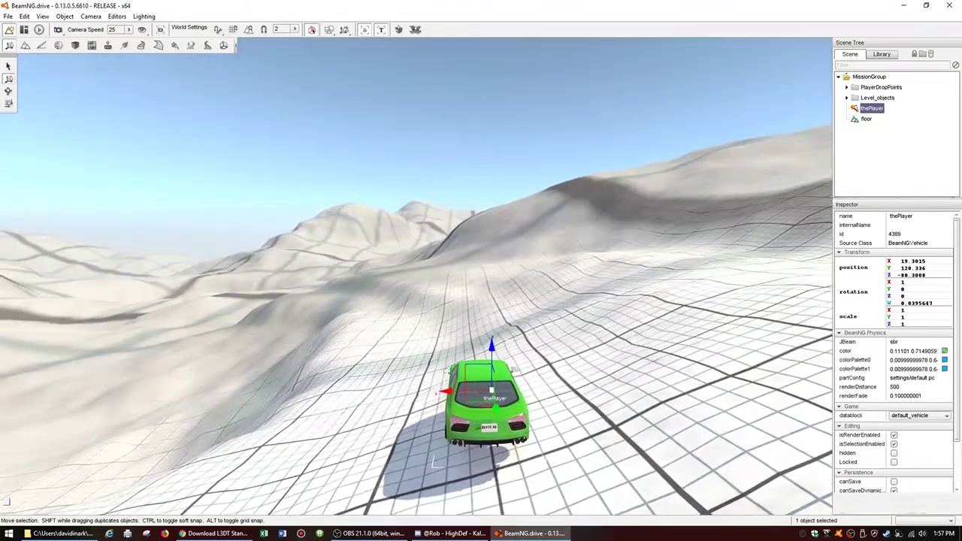